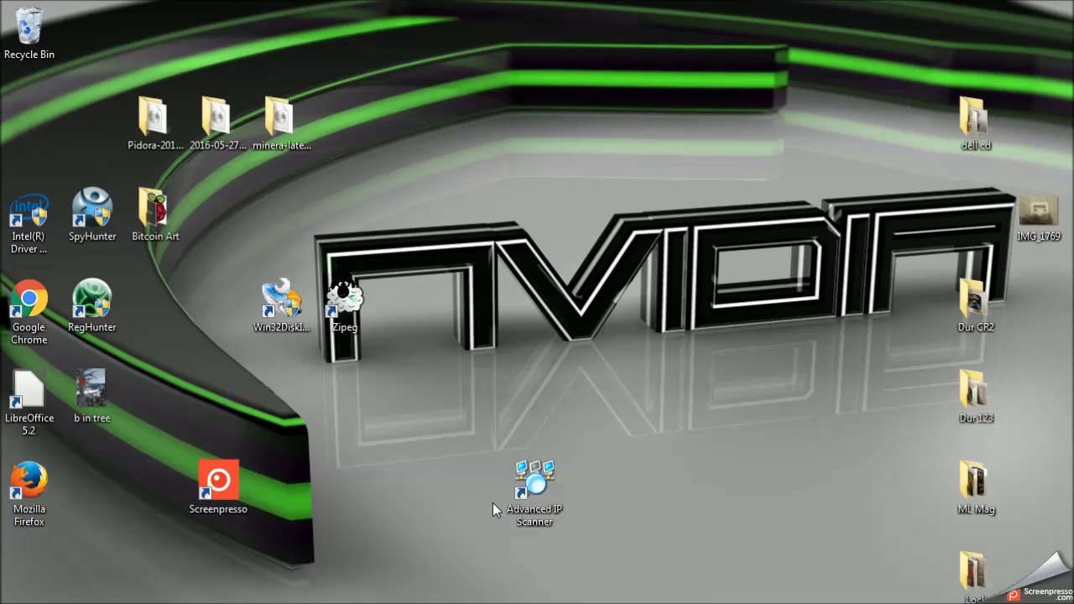
- Launch Advanced IP Scanner from its desktop shortcut and scan the 192.168.1.1-254 range
{"action": "left_click_drag", "start_coordinate": [448, 414], "coordinate": [494, 414]}
{"action": "double_click", "coordinate": [534, 480]}
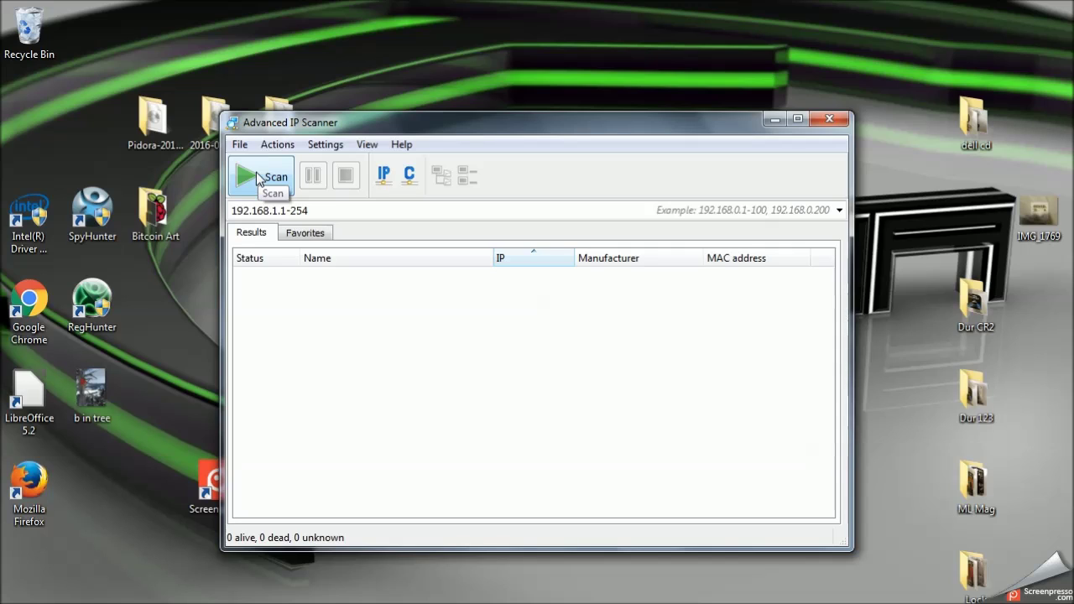
{"action": "left_click", "coordinate": [256, 178]}
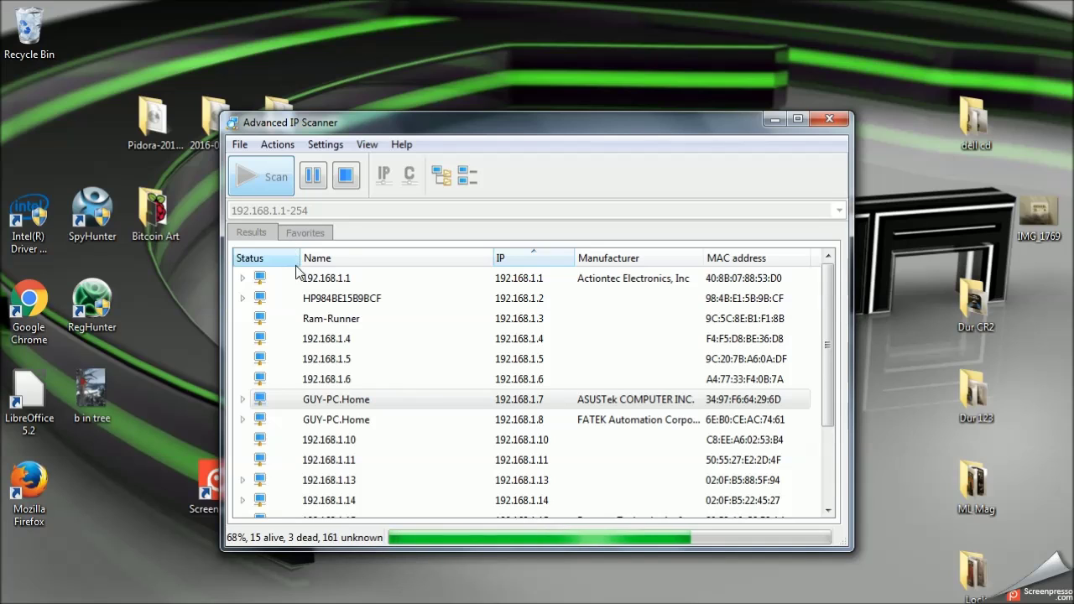
- Inspect the discovered devices from 192.168.1.6 to .14 and expand the miner at 192.168.1.13
{"action": "scroll", "coordinate": [317, 321], "scroll_direction": "down", "scroll_amount": 1}
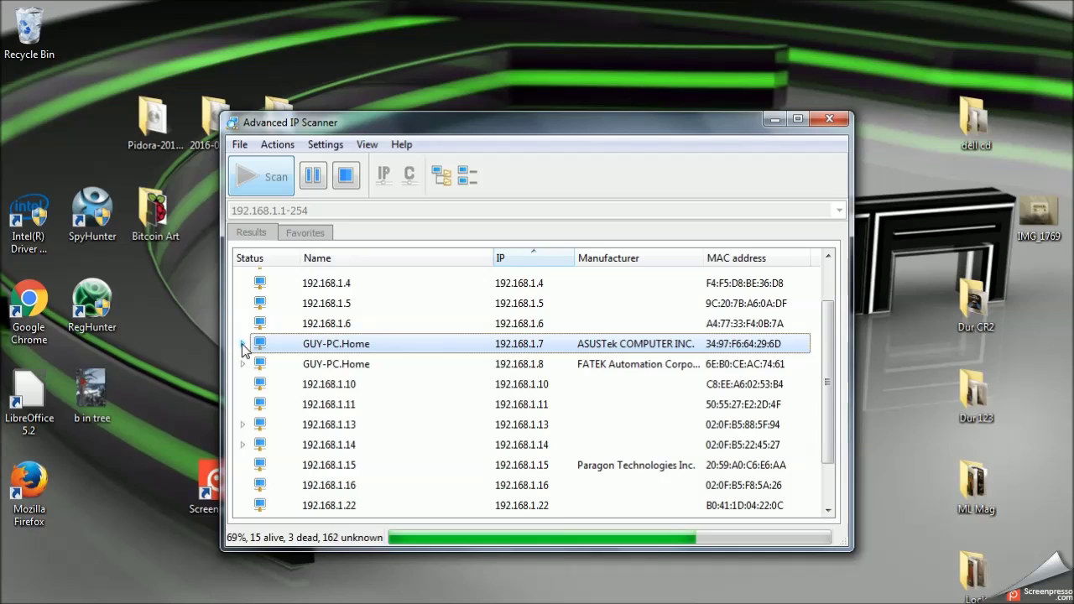
{"action": "left_click", "coordinate": [275, 327]}
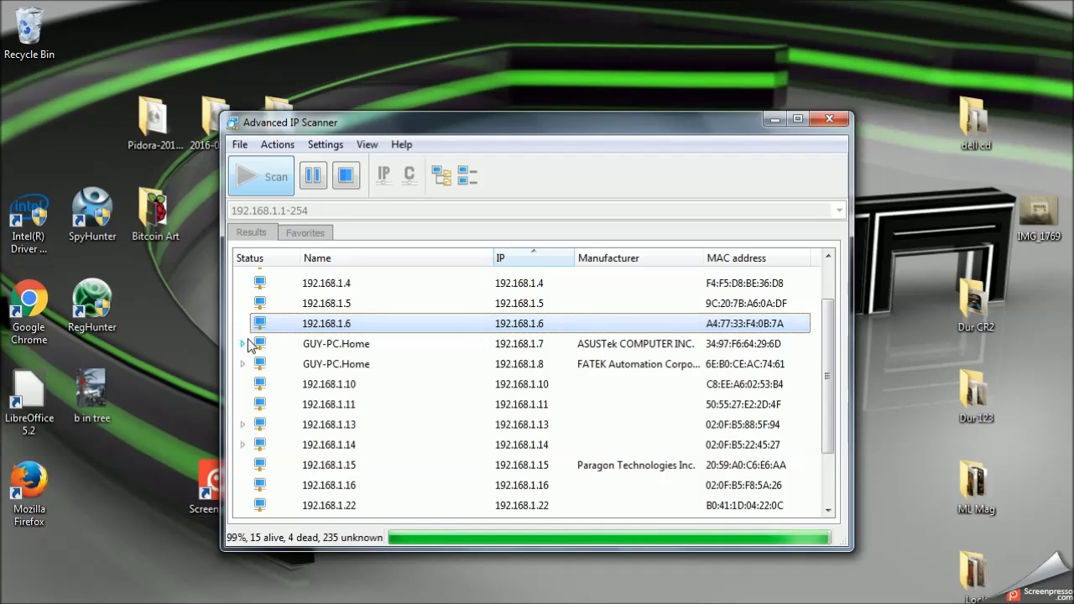
{"action": "left_click", "coordinate": [264, 344]}
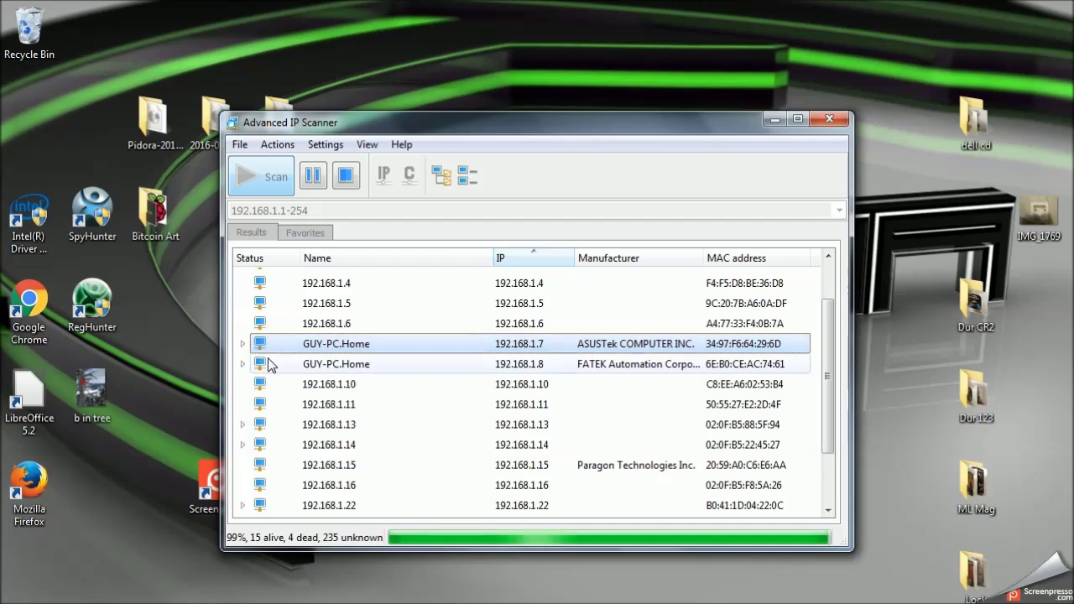
{"action": "left_click", "coordinate": [262, 363]}
{"action": "left_click", "coordinate": [267, 422]}
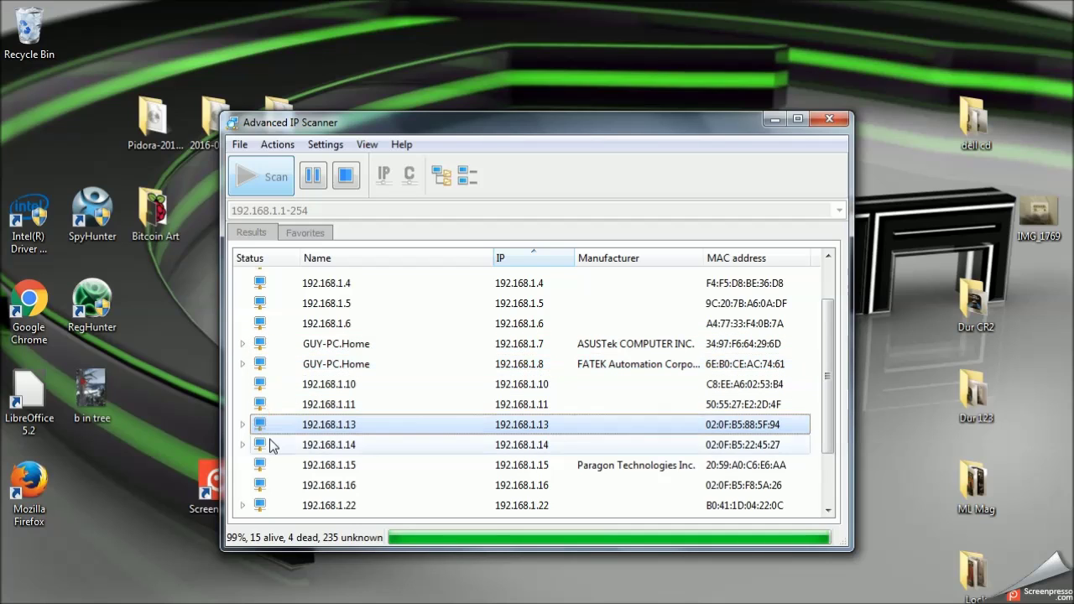
{"action": "left_click", "coordinate": [269, 439]}
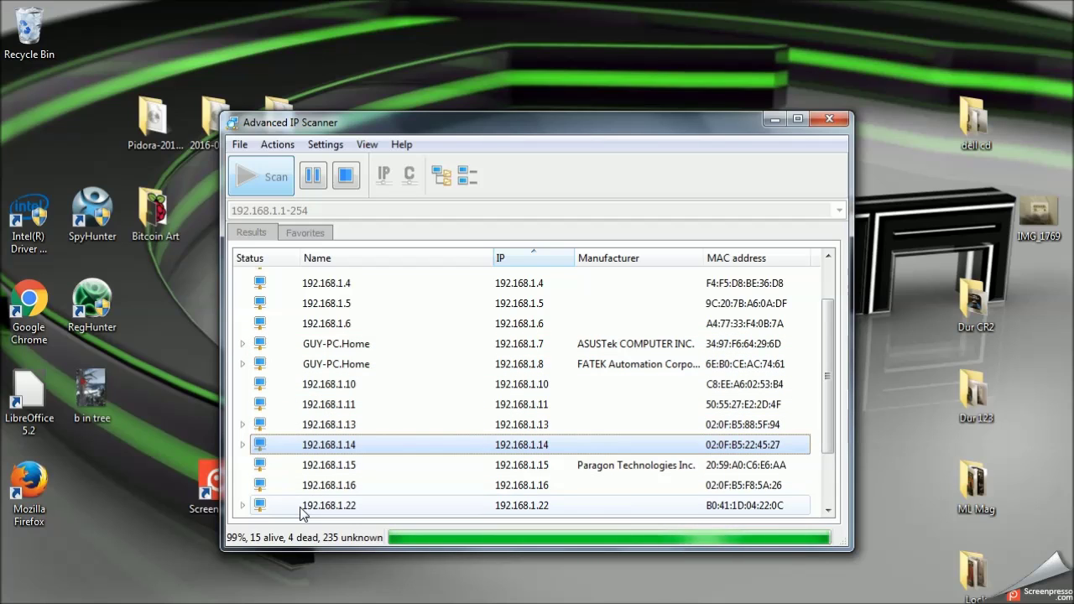
{"action": "left_click", "coordinate": [325, 406]}
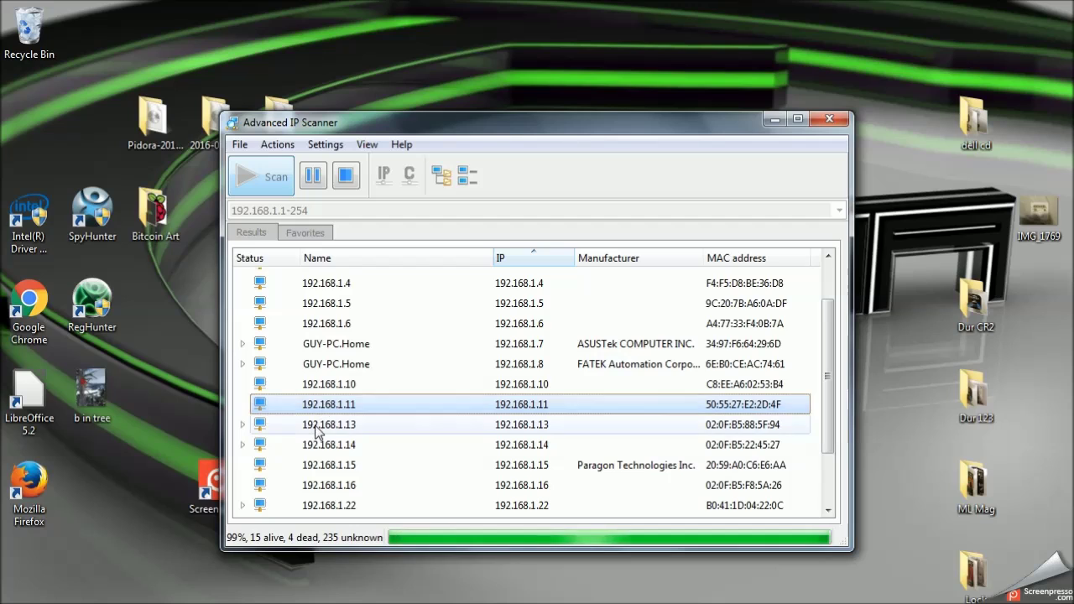
{"action": "left_click", "coordinate": [317, 426]}
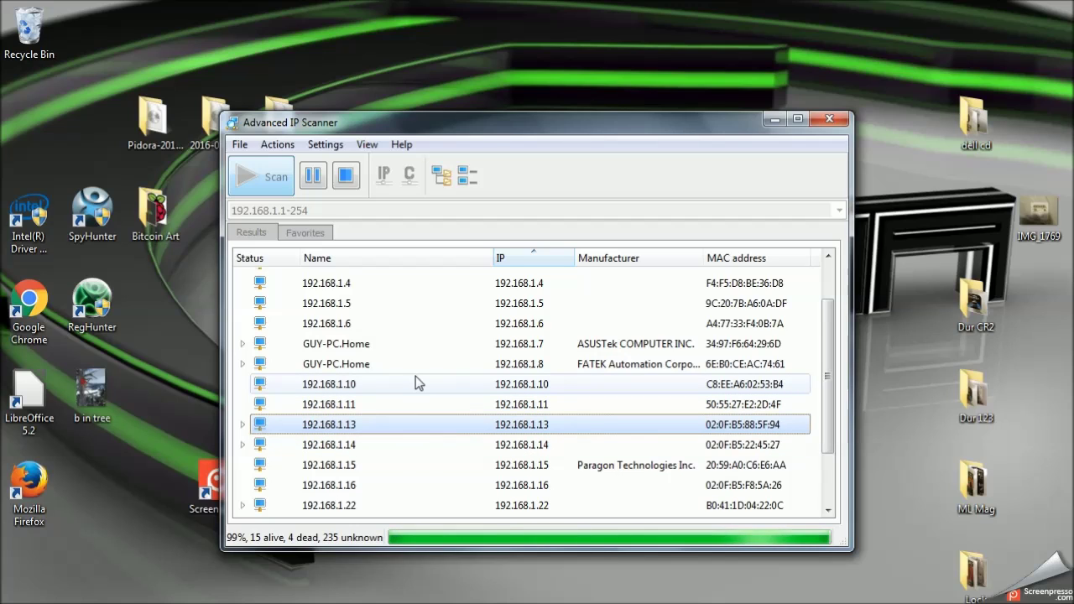
{"action": "double_click", "coordinate": [325, 426]}
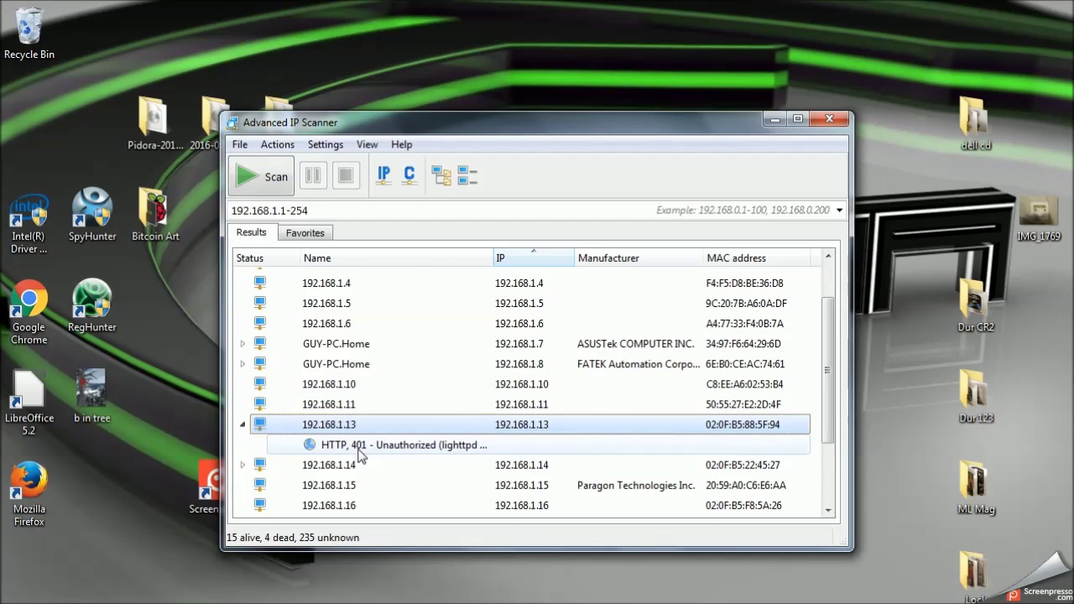
- Open the HTTP service of 192.168.1.13 in Firefox to reach the Antminer R4 page
{"action": "left_click", "coordinate": [360, 453]}
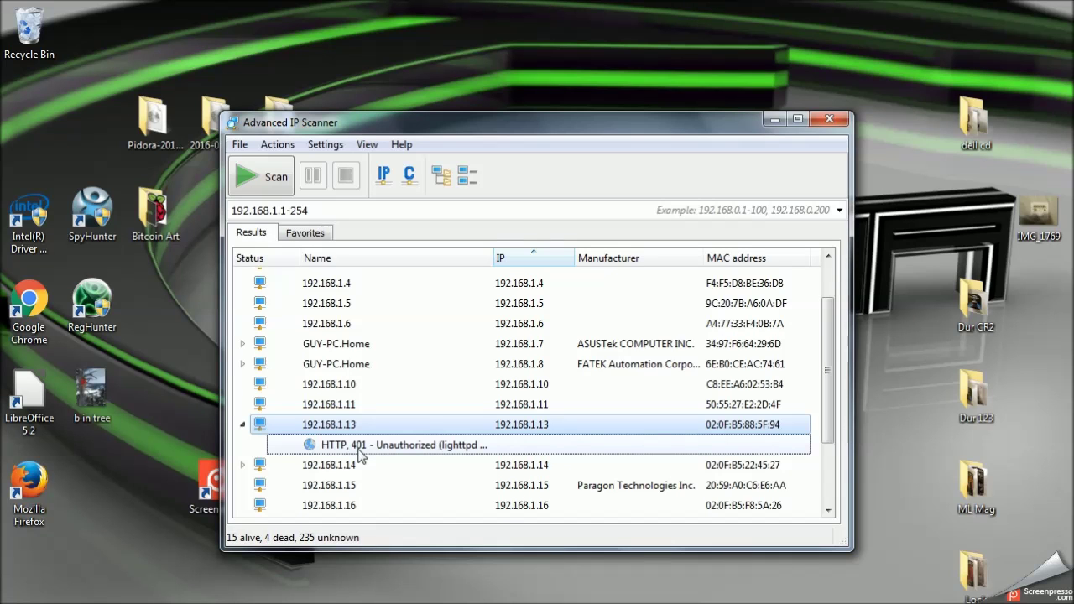
{"action": "double_click", "coordinate": [359, 452]}
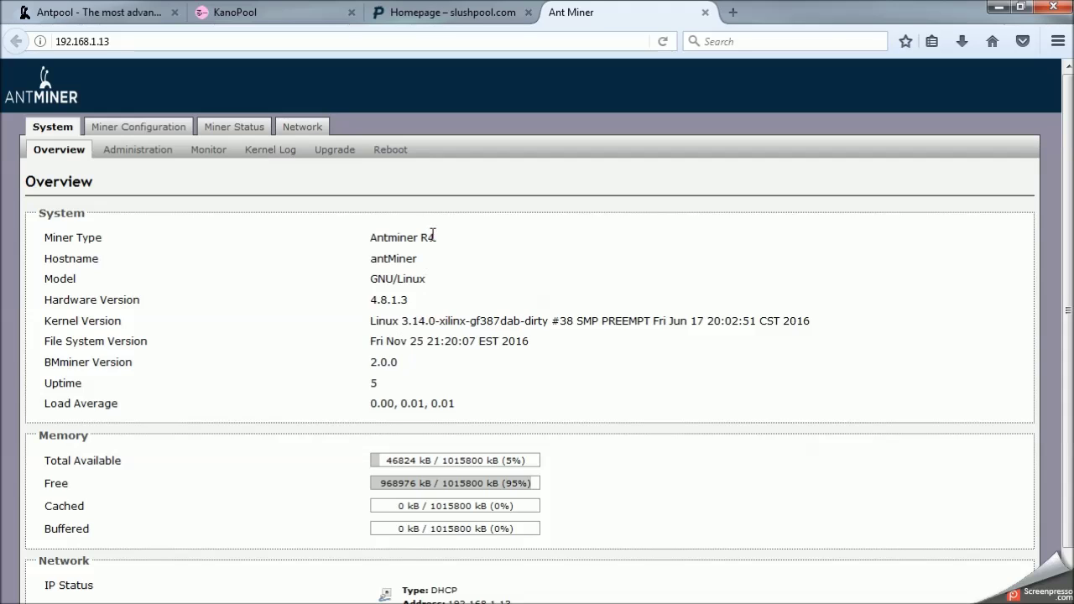
- Check the Antminer R4 type, BMminer 2.0.0, uptime and load average, then open Miner Configuration
{"action": "left_click_drag", "start_coordinate": [432, 238], "coordinate": [372, 243]}
{"action": "left_click", "coordinate": [510, 249]}
{"action": "left_click", "coordinate": [427, 360]}
{"action": "left_click_drag", "start_coordinate": [427, 362], "coordinate": [360, 368]}
{"action": "left_click", "coordinate": [539, 364]}
{"action": "double_click", "coordinate": [373, 383]}
{"action": "left_click_drag", "start_coordinate": [475, 403], "coordinate": [361, 411]}
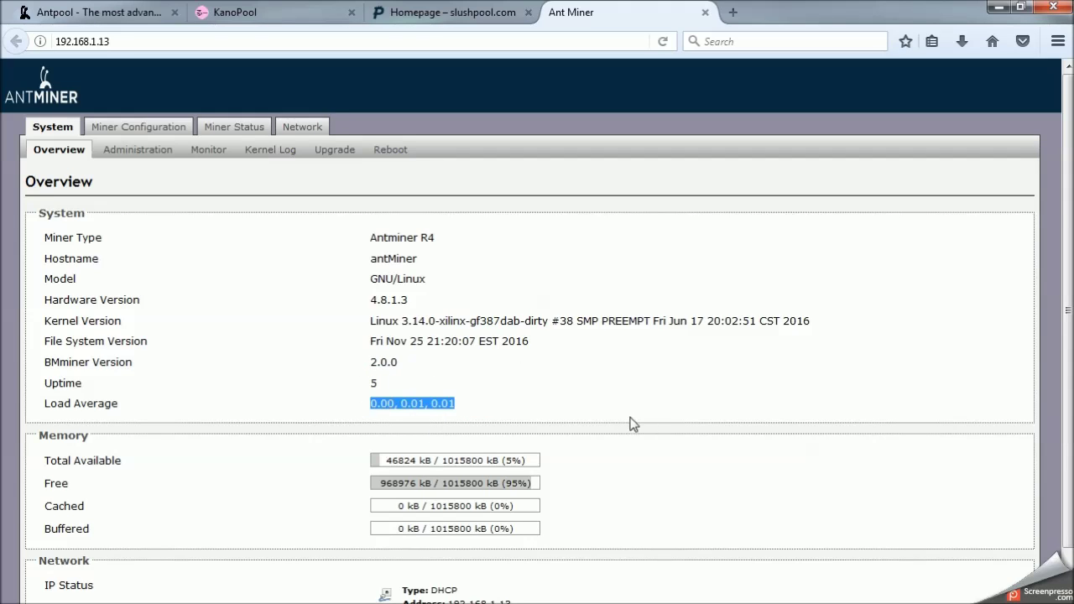
{"action": "left_click", "coordinate": [351, 349]}
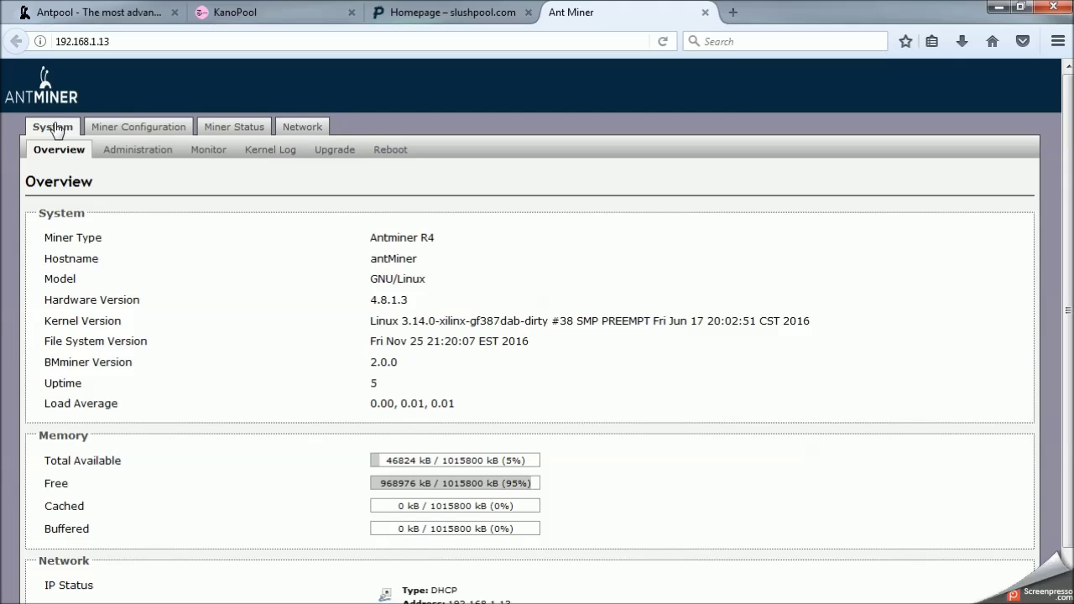
{"action": "left_click", "coordinate": [125, 134]}
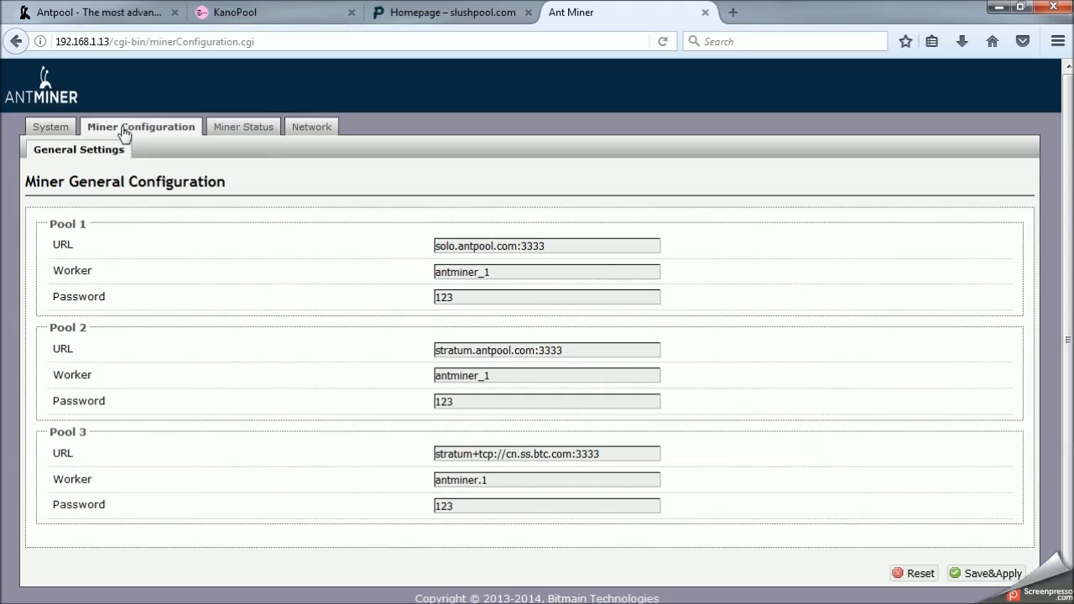
- On the Antpool tab, glance at the account options and scroll to the Bitcoin stratum servers
{"action": "left_click", "coordinate": [94, 17]}
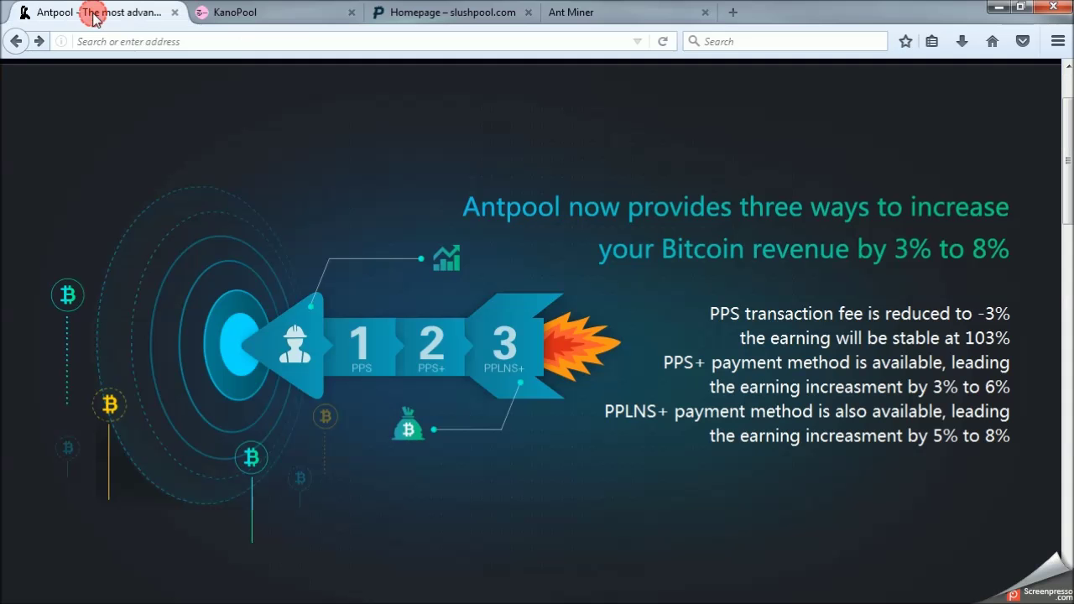
{"action": "scroll", "coordinate": [428, 260], "scroll_direction": "up", "scroll_amount": 2}
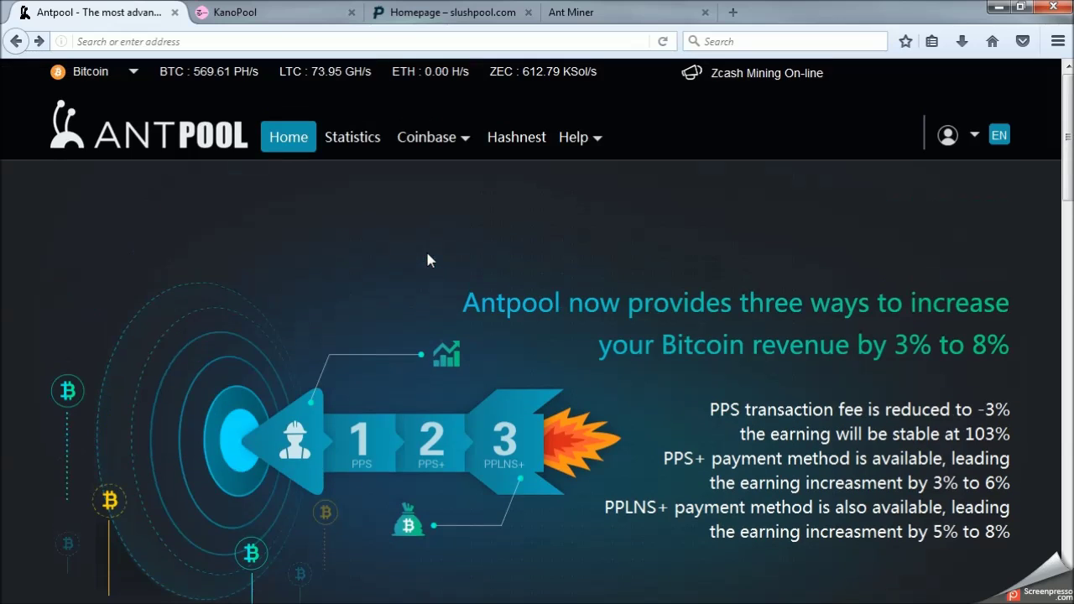
{"action": "left_click", "coordinate": [952, 144]}
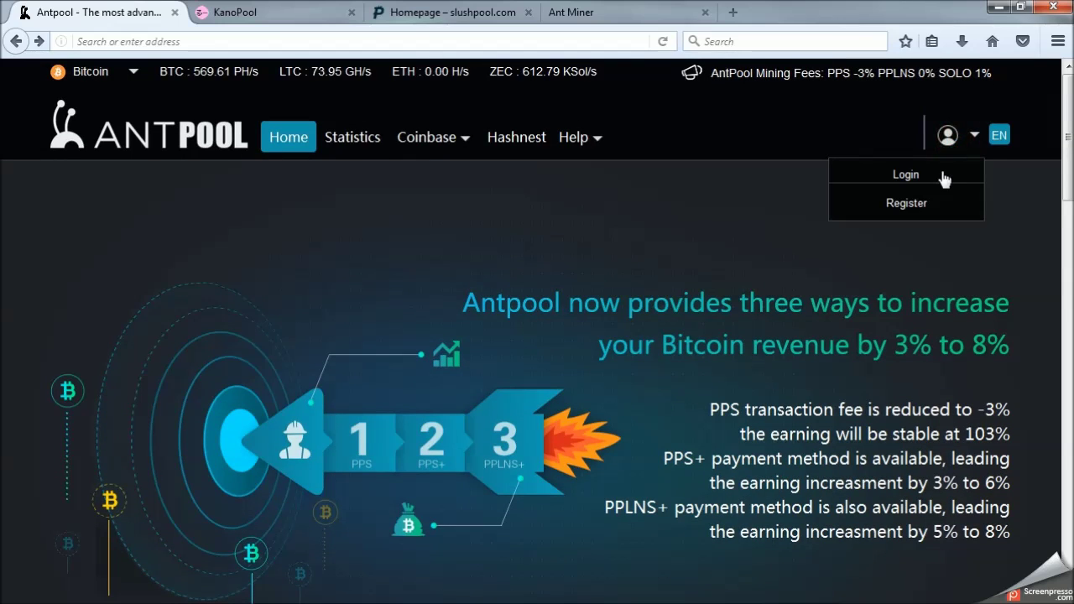
{"action": "left_click", "coordinate": [907, 203]}
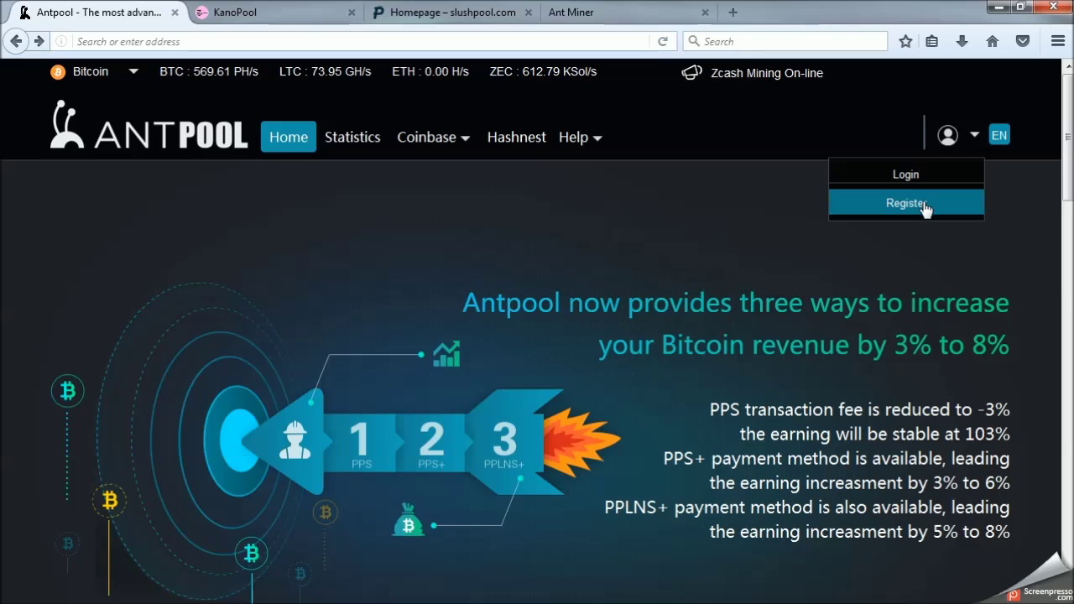
{"action": "left_click", "coordinate": [896, 269]}
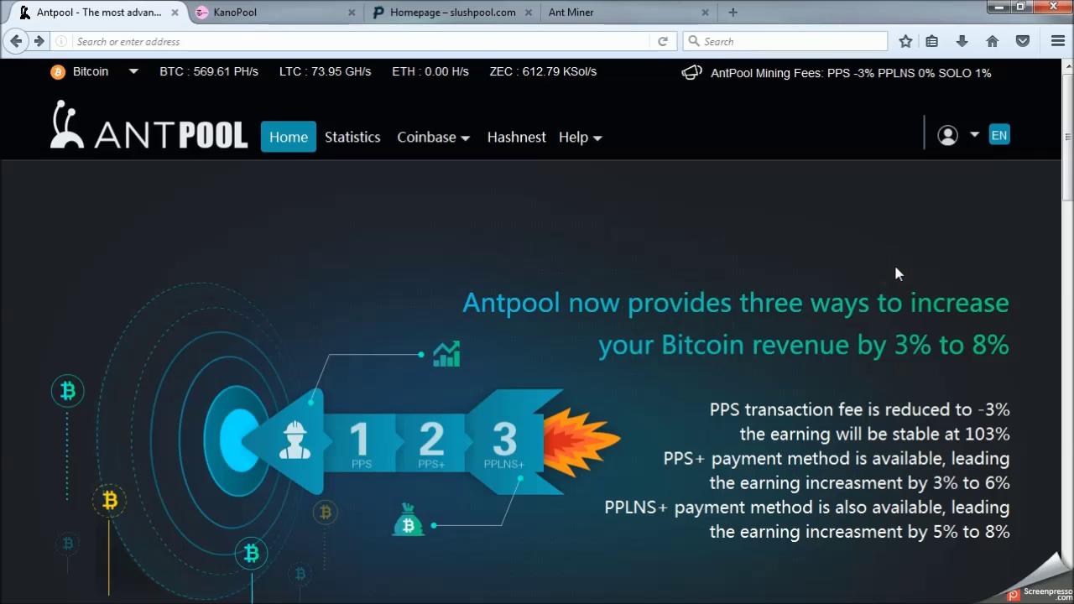
{"action": "scroll", "coordinate": [894, 268], "scroll_direction": "down", "scroll_amount": 2}
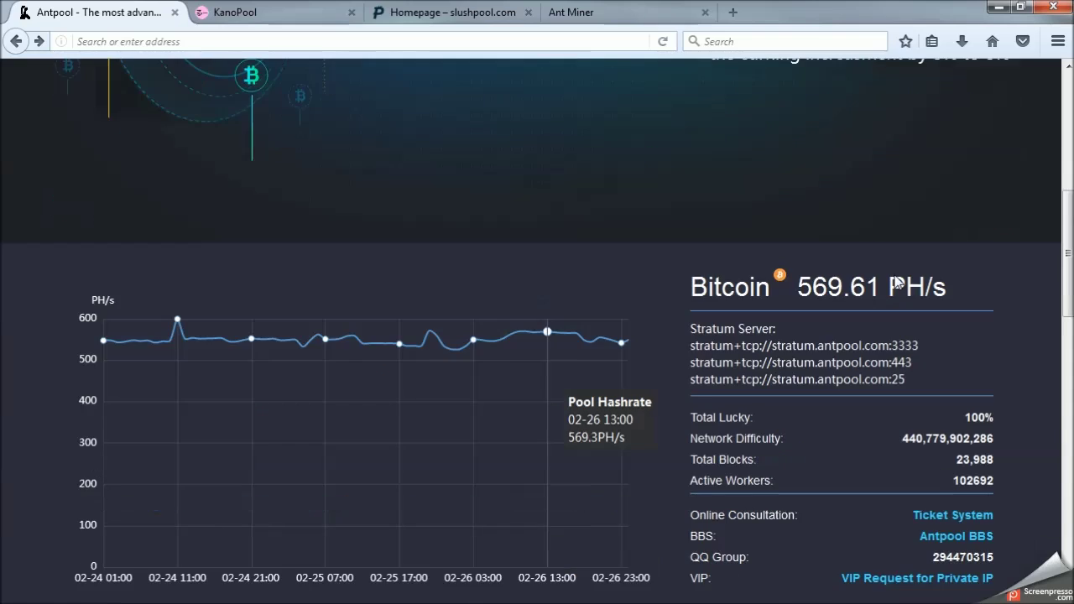
{"action": "left_click", "coordinate": [680, 288]}
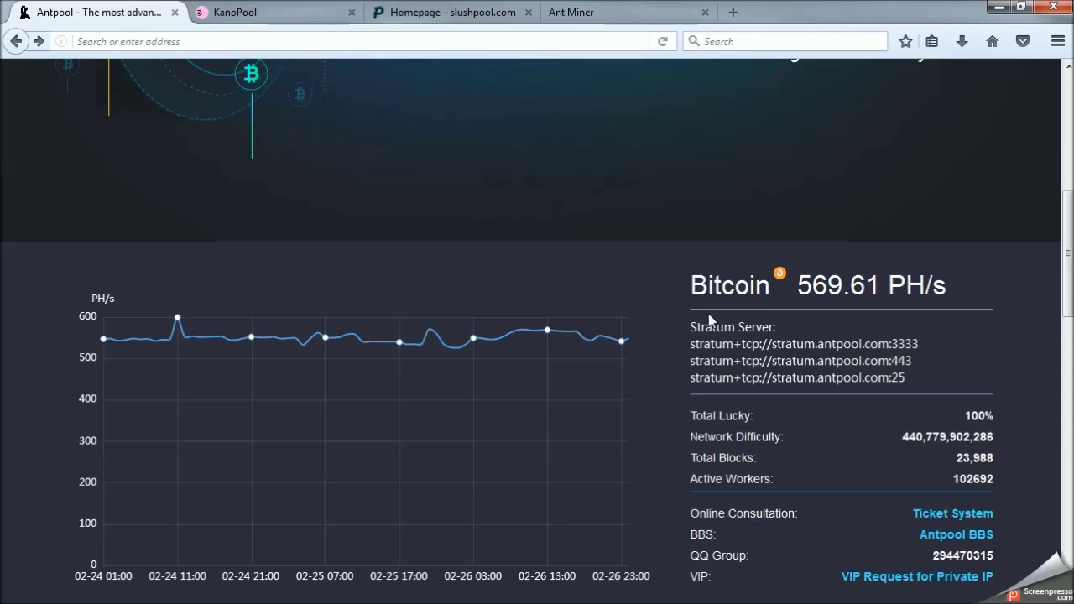
{"action": "left_click_drag", "start_coordinate": [696, 327], "coordinate": [760, 334]}
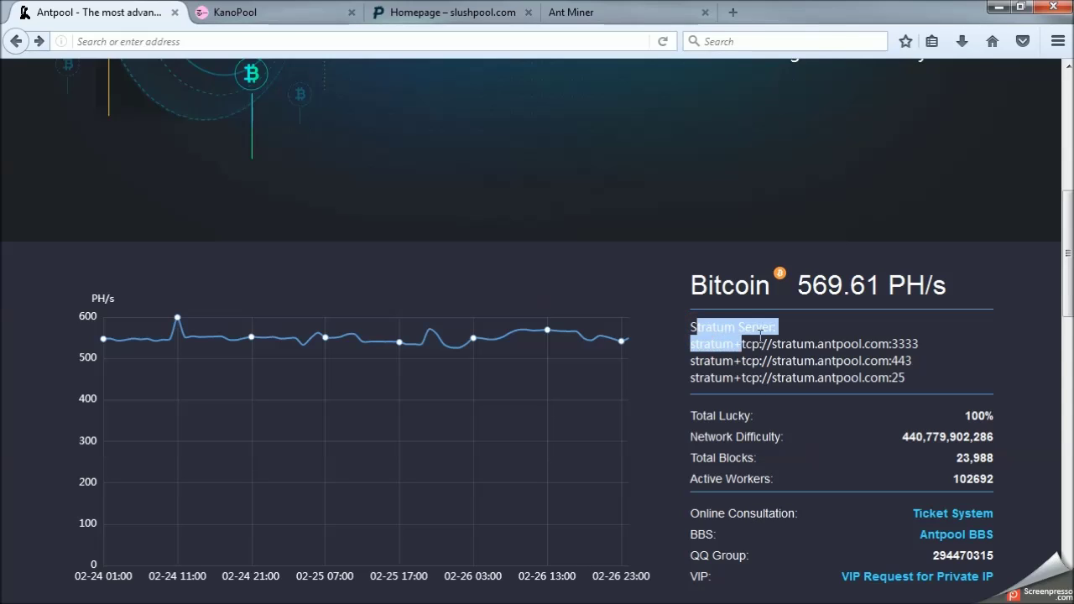
{"action": "left_click", "coordinate": [698, 326]}
{"action": "left_click_drag", "start_coordinate": [697, 327], "coordinate": [925, 379]}
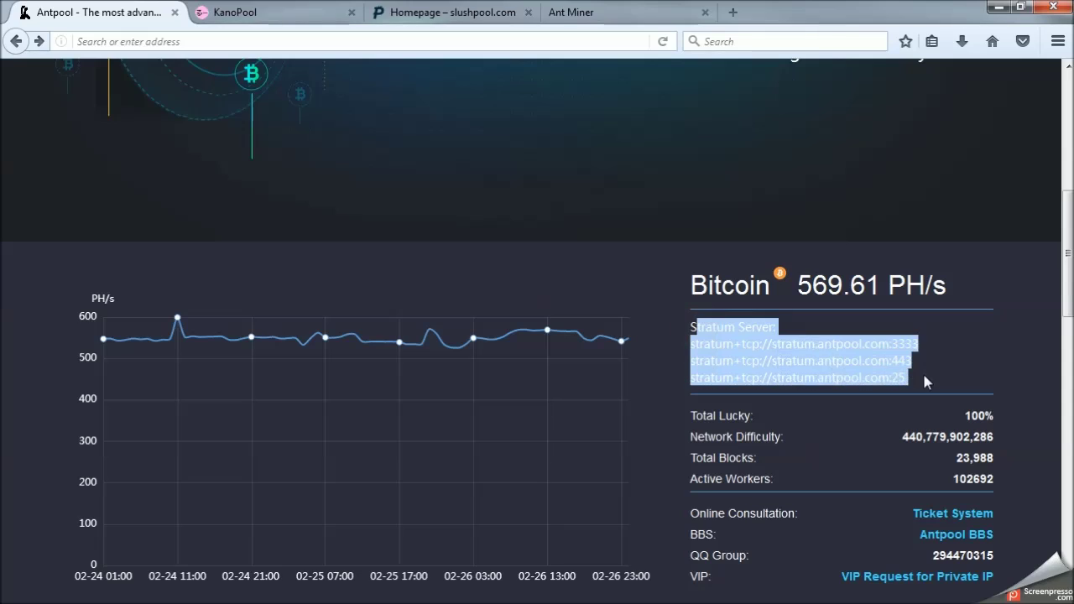
{"action": "left_click", "coordinate": [985, 338]}
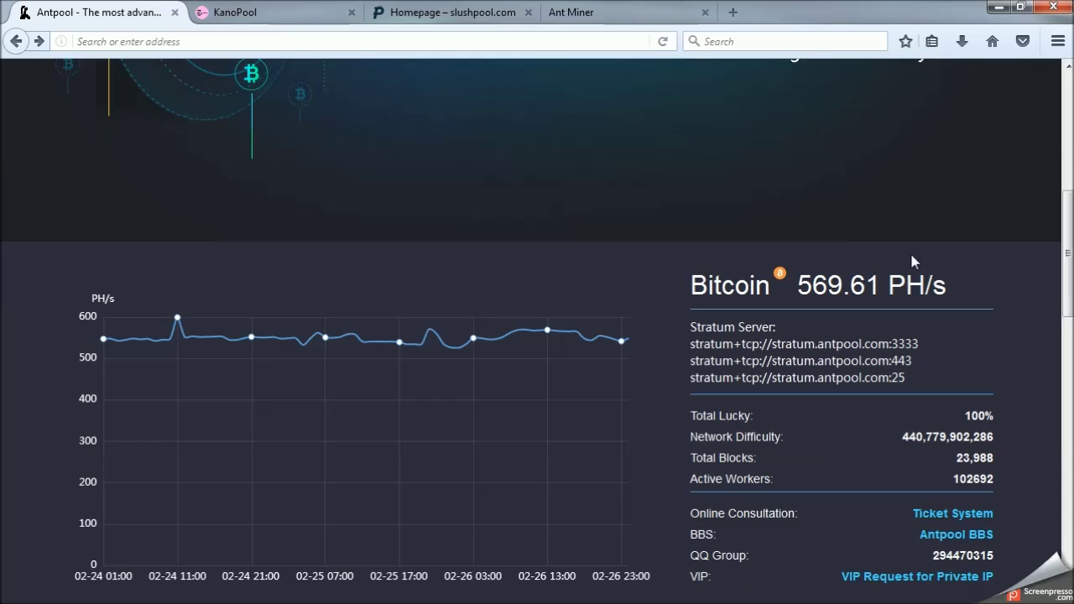
{"action": "left_click", "coordinate": [276, 6]}
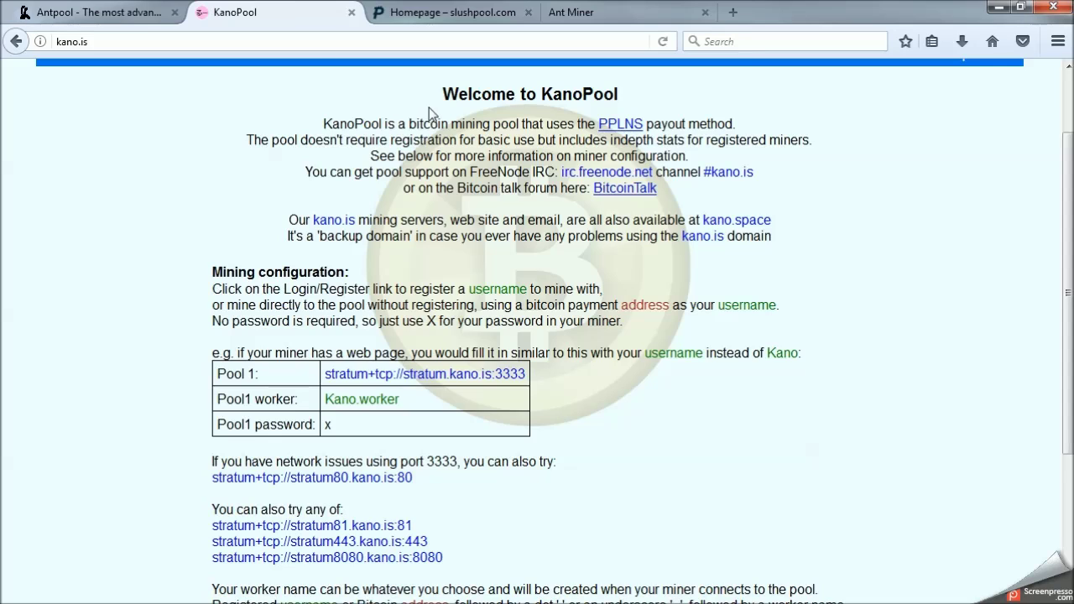
- Review KanoPool's alternate stratum addresses, then move to the Slush Pool homepage
{"action": "left_click_drag", "start_coordinate": [207, 507], "coordinate": [447, 573]}
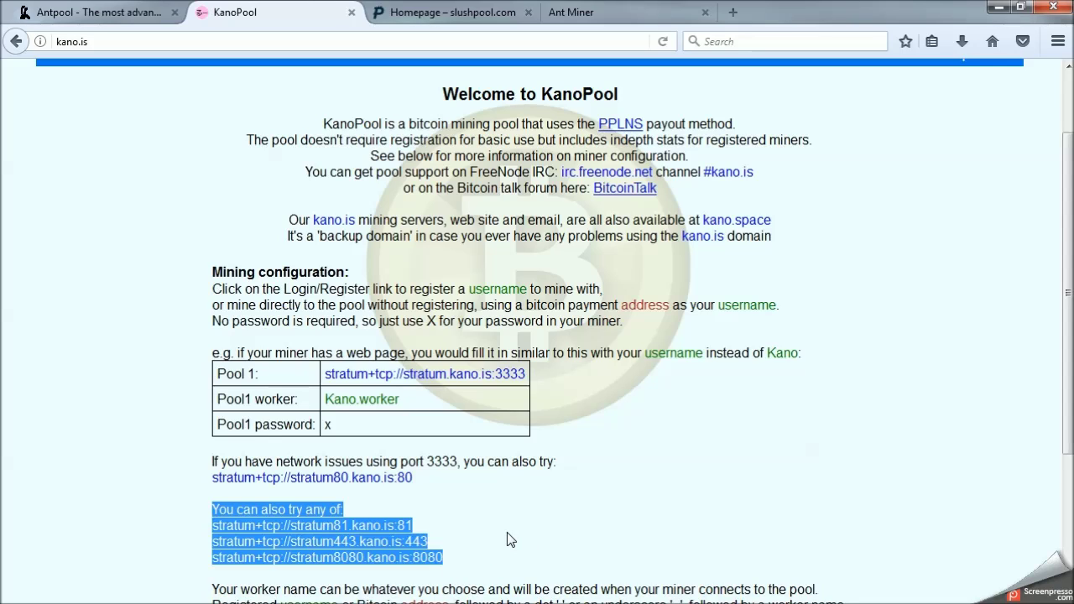
{"action": "left_click", "coordinate": [477, 491]}
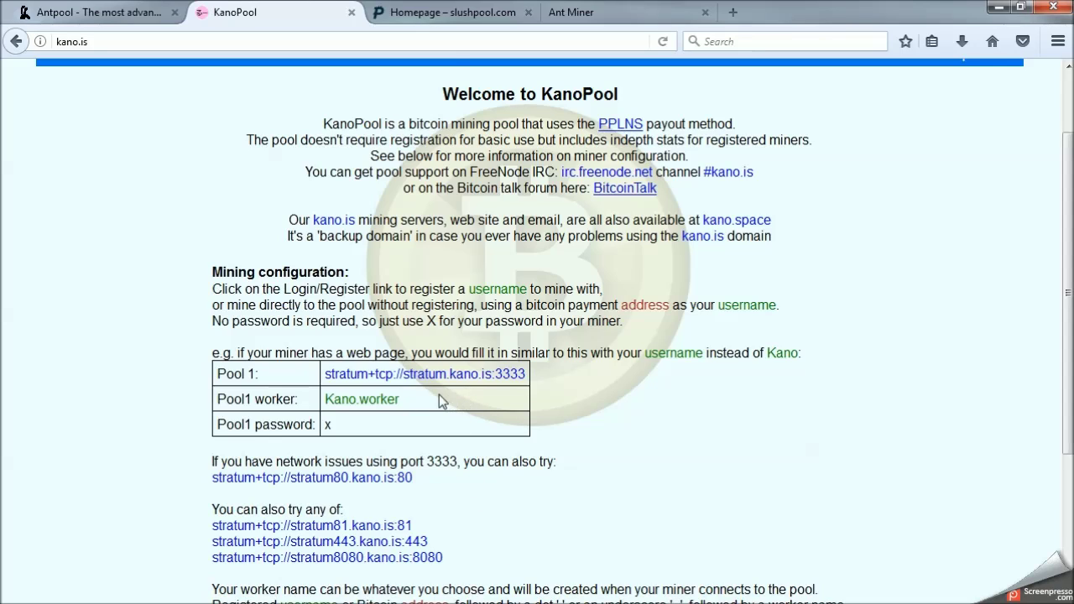
{"action": "left_click", "coordinate": [449, 10]}
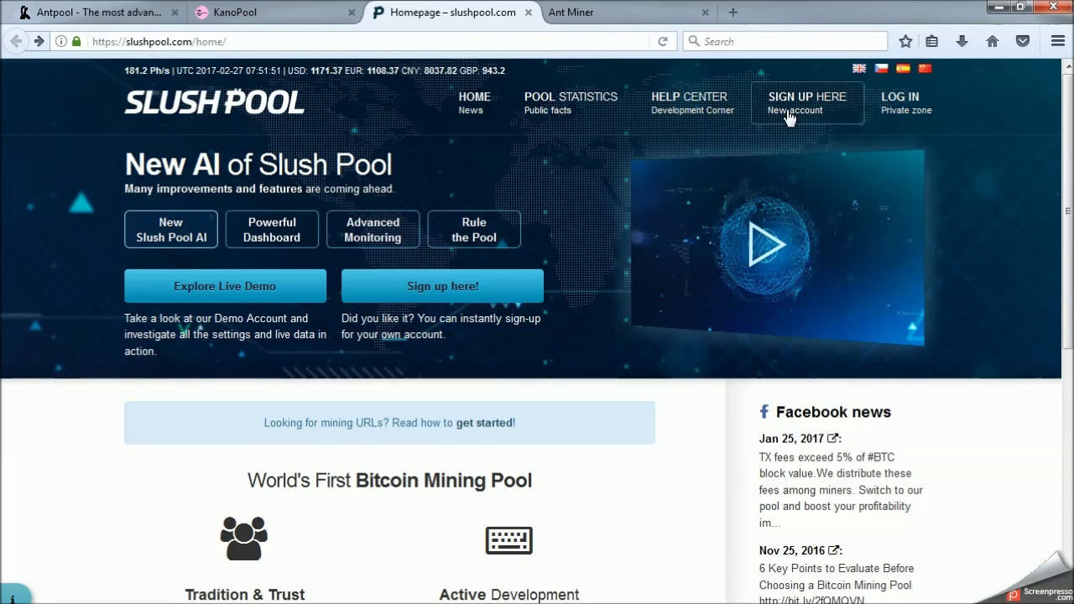
- Return to the Antpool tab and select the first stratum.antpool.com address
{"action": "left_click", "coordinate": [134, 14]}
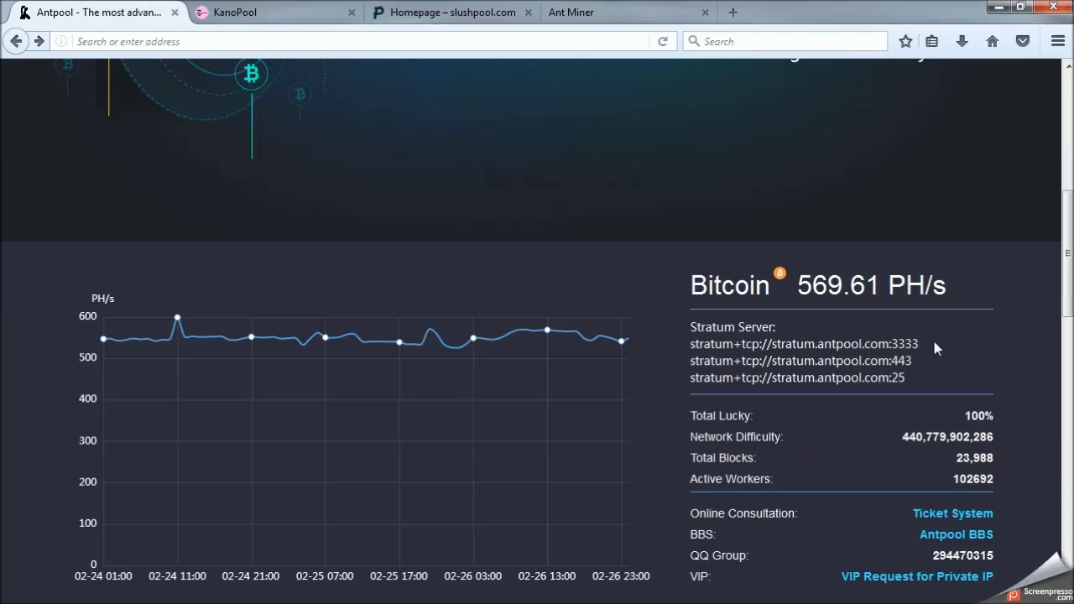
{"action": "left_click_drag", "start_coordinate": [935, 346], "coordinate": [693, 345]}
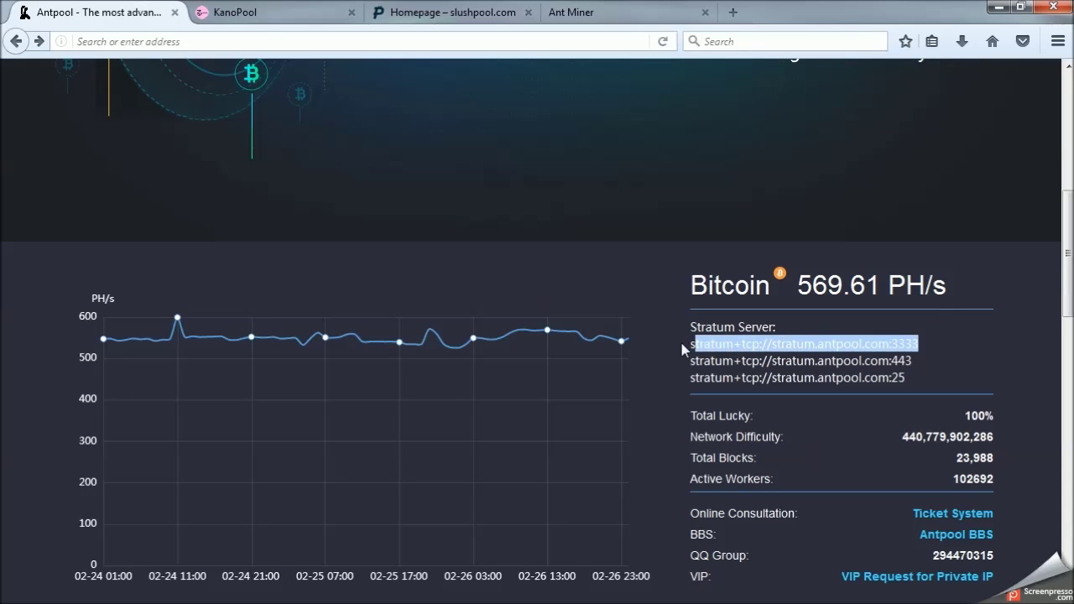
- Replace Pool 1's URL with stratum+tcp://stratum.antpool.com:3333 in the Ant Miner tab
{"action": "left_click", "coordinate": [599, 8]}
{"action": "left_click_drag", "start_coordinate": [581, 243], "coordinate": [418, 247]}
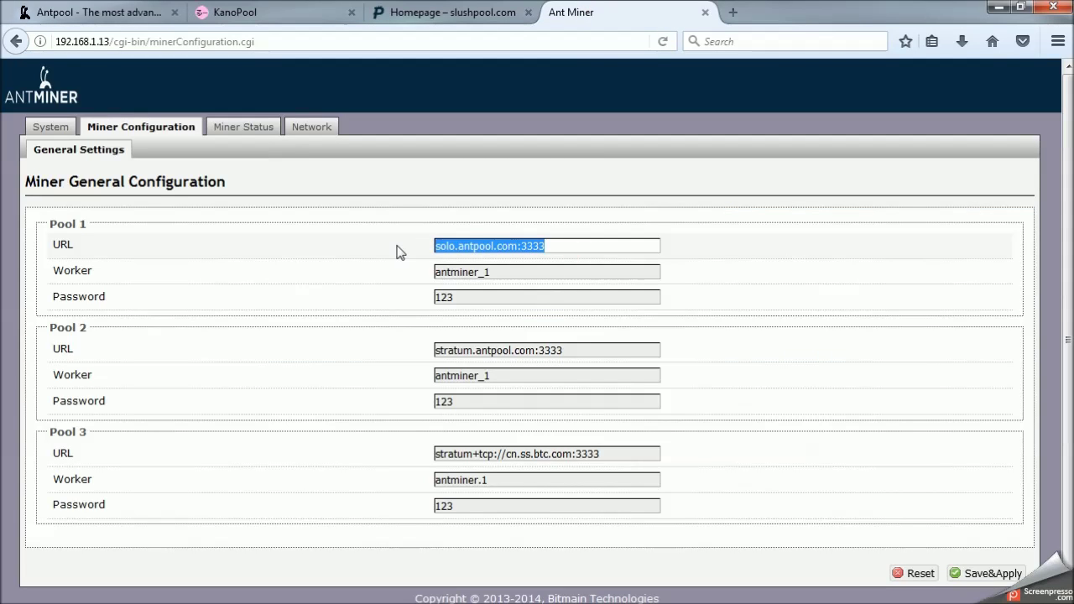
{"action": "type", "text": "stratum+tcp://stratum.antpool.com:3333"}
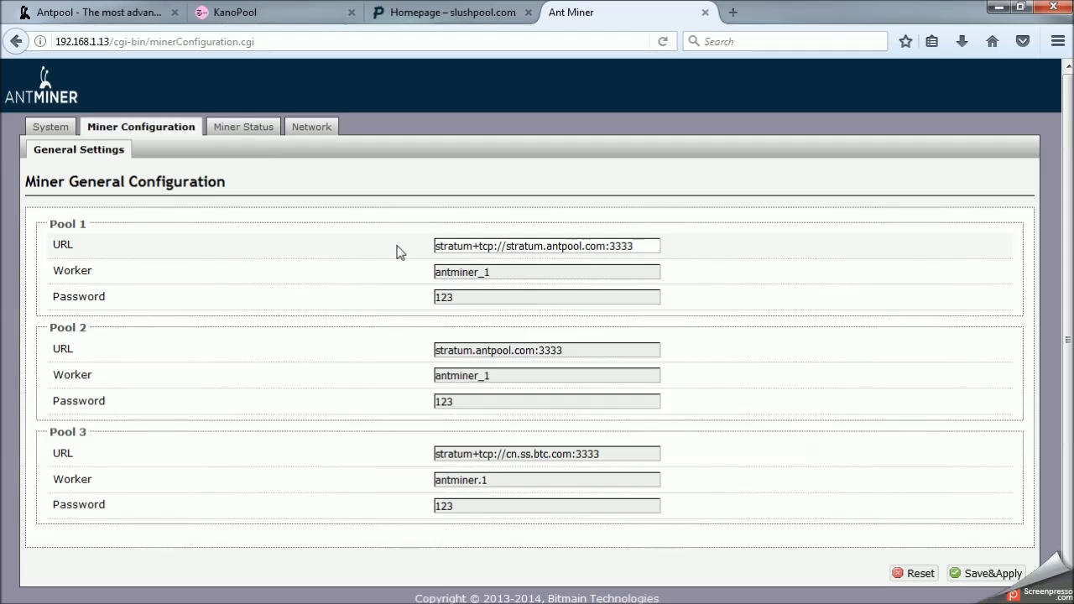
{"action": "key", "text": "Tab"}
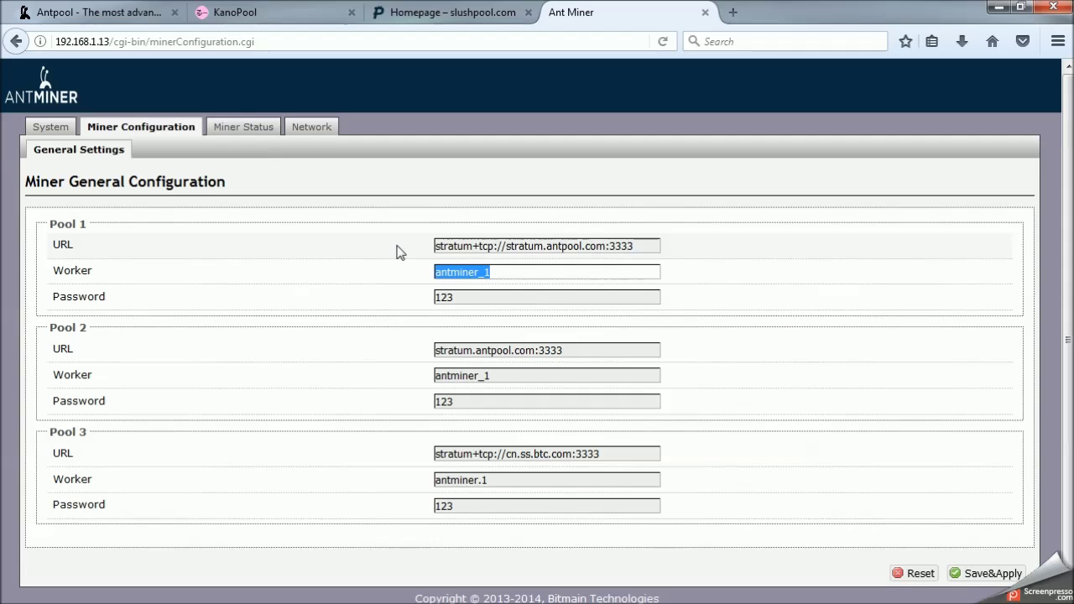
{"action": "type", "text": "mingin"}
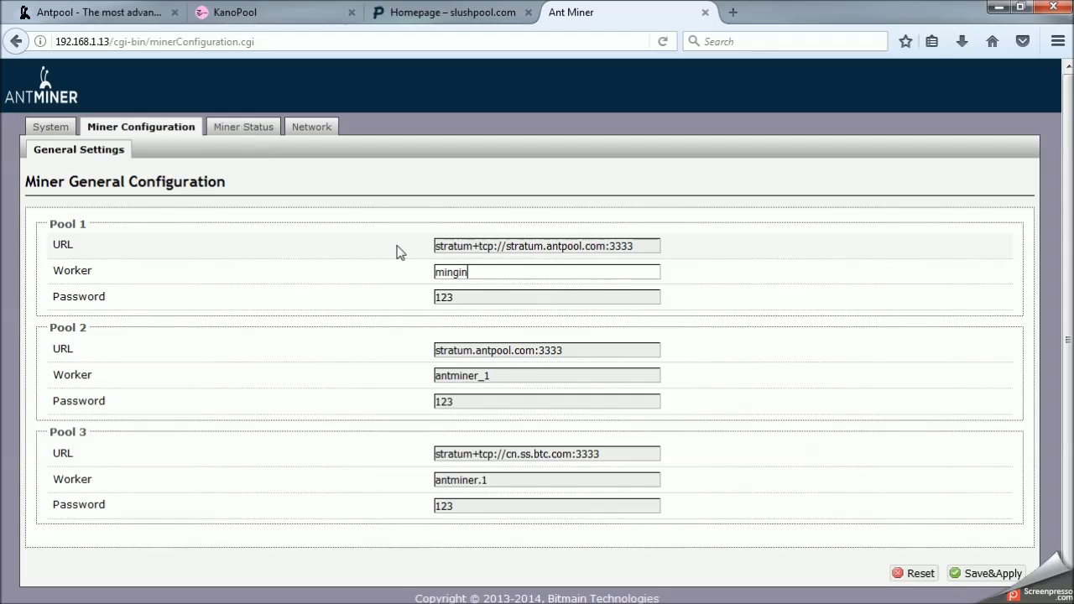
{"action": "type", "text": "gpeon.1"}
{"action": "key", "text": "Tab"}
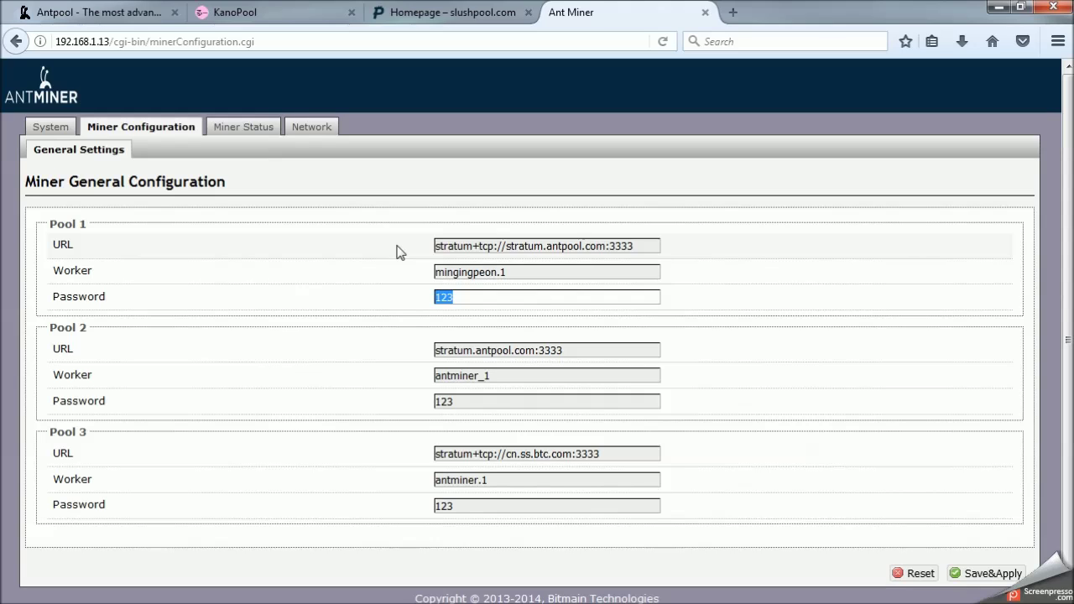
{"action": "key", "text": "BackSpace"}
- Set Pool 2 to stratum.antpool.com port 443, worker miningpeon.1, blank password
{"action": "key", "text": "Tab"}
{"action": "type", "text": "stratum+tcp://stratum.antpool.com:3333"}
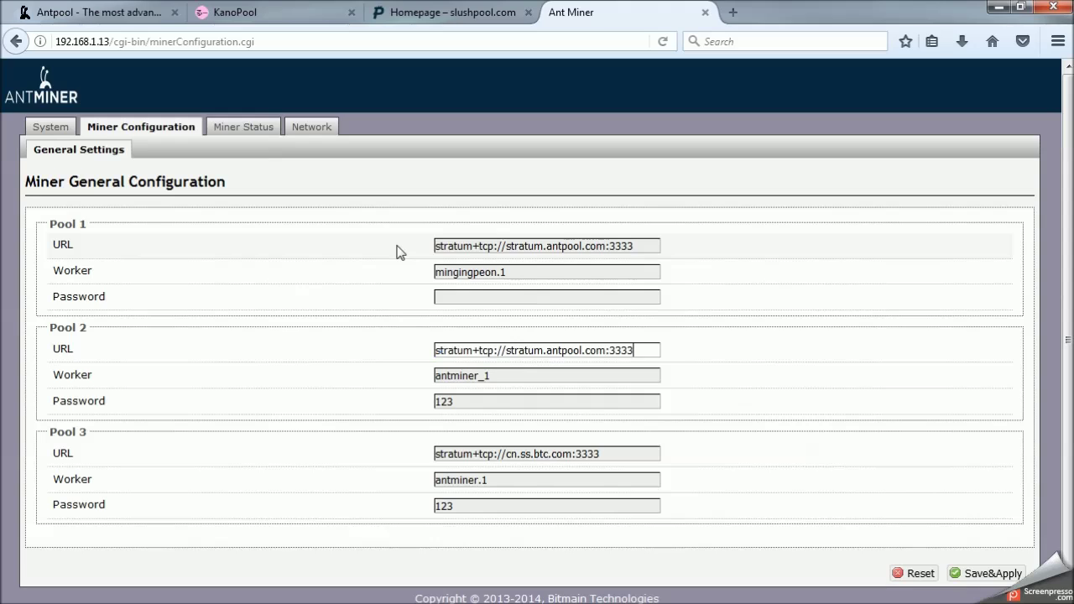
{"action": "key", "text": "BackSpace"}
{"action": "key", "text": "BackSpace"}
{"action": "key", "text": "BackSpace"}
{"action": "key", "text": "BackSpace"}
{"action": "type", "text": "443"}
{"action": "key", "text": "Tab"}
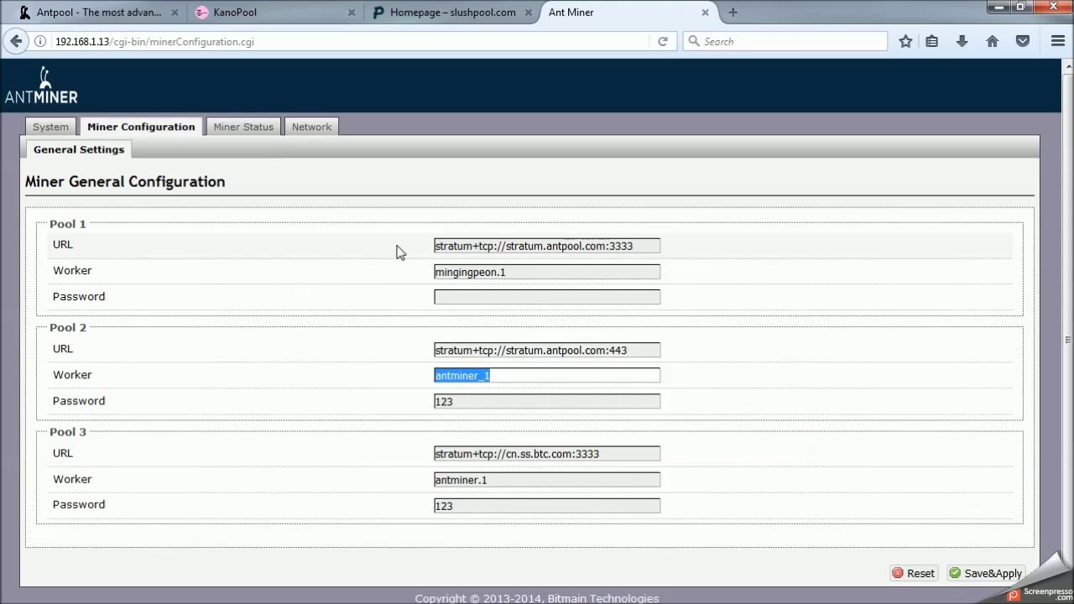
{"action": "type", "text": "miningpeo"}
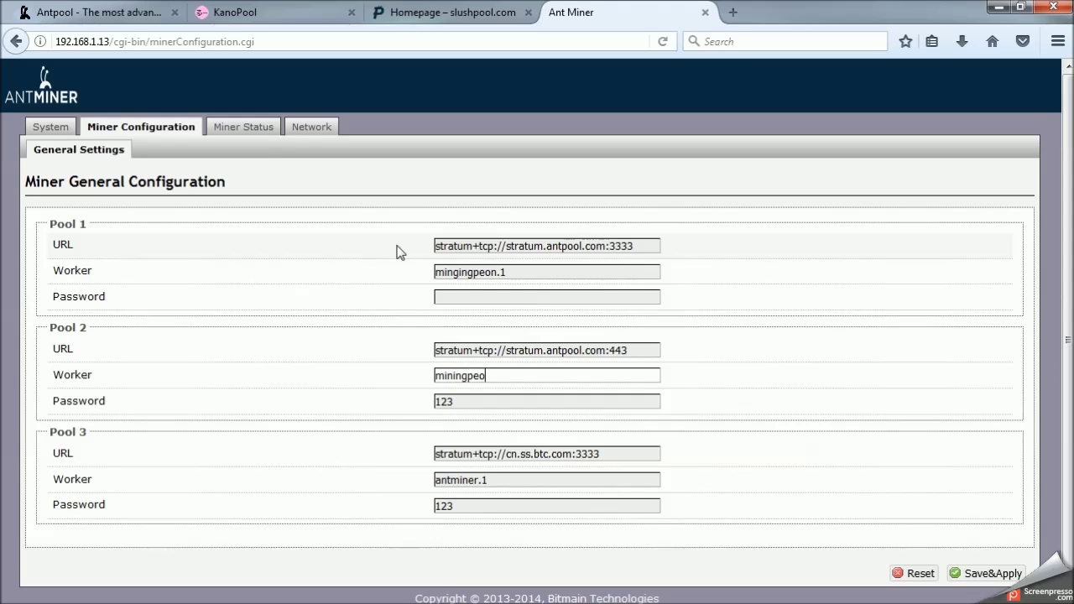
{"action": "type", "text": "n.1"}
{"action": "key", "text": "Tab"}
{"action": "key", "text": "BackSpace"}
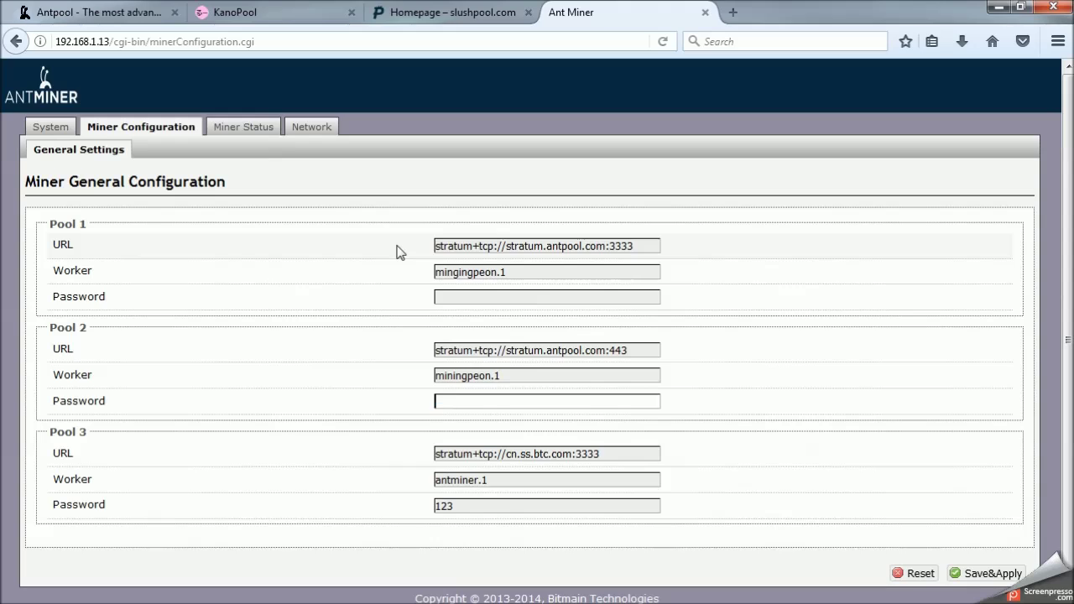
- Set Pool 3 to stratum.antpool.com port 25, worker miningpeon.1, blank password
{"action": "key", "text": "Tab"}
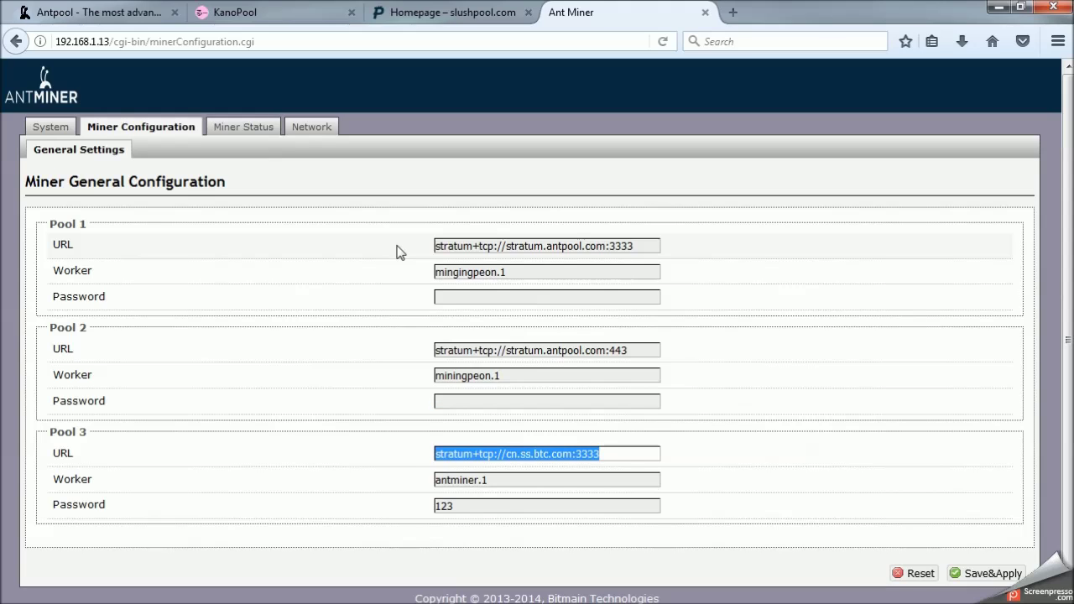
{"action": "type", "text": "stratum+tcp://stratum.antpool.com:3333"}
{"action": "key", "text": "BackSpace"}
{"action": "key", "text": "BackSpace"}
{"action": "key", "text": "BackSpace"}
{"action": "key", "text": "BackSpace"}
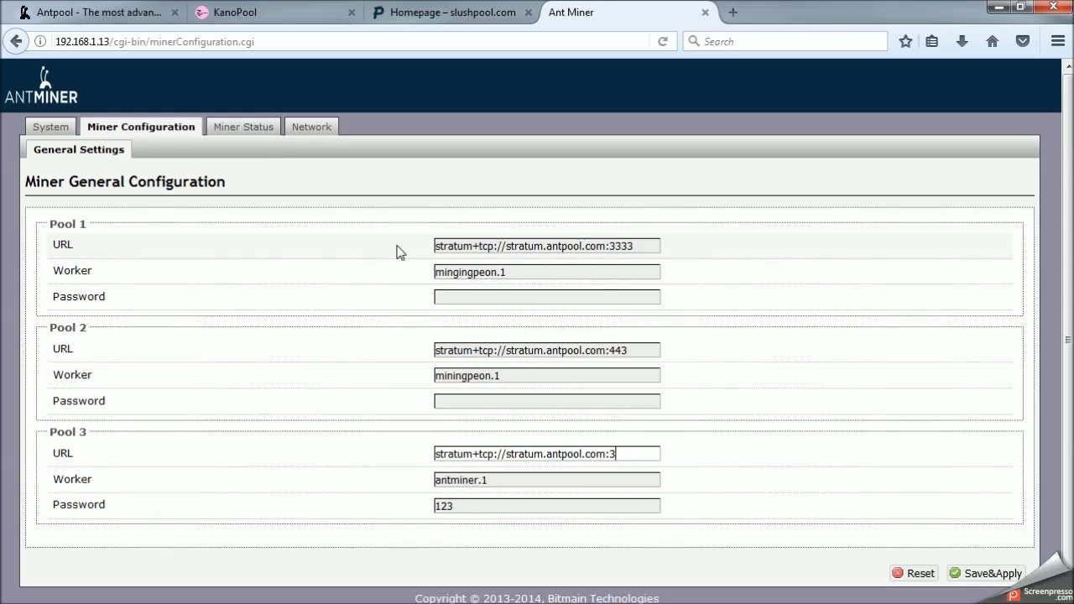
{"action": "type", "text": "25"}
{"action": "key", "text": "Tab"}
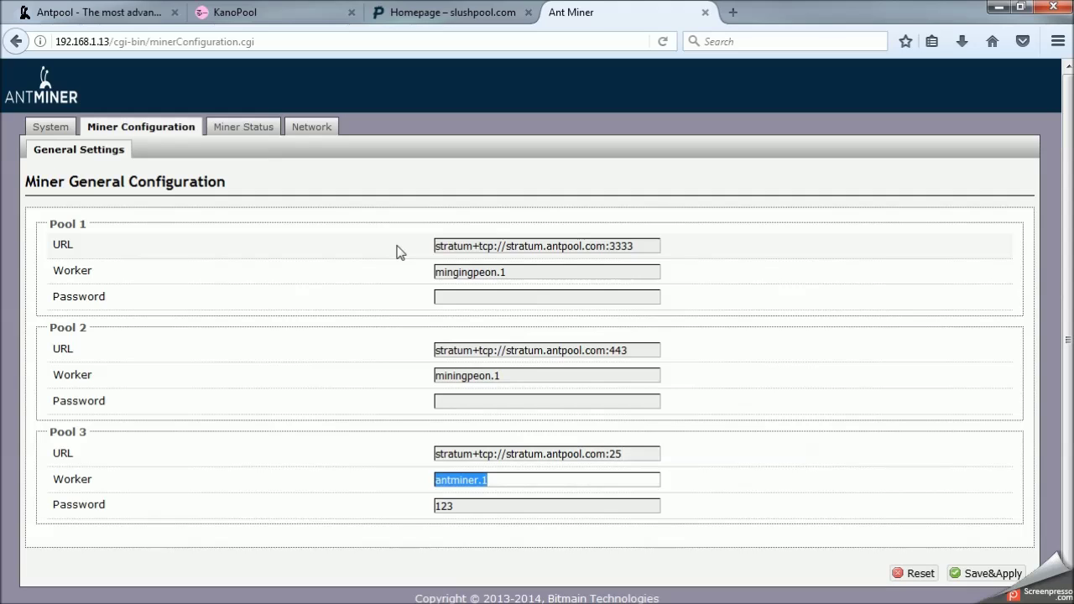
{"action": "type", "text": "mi"}
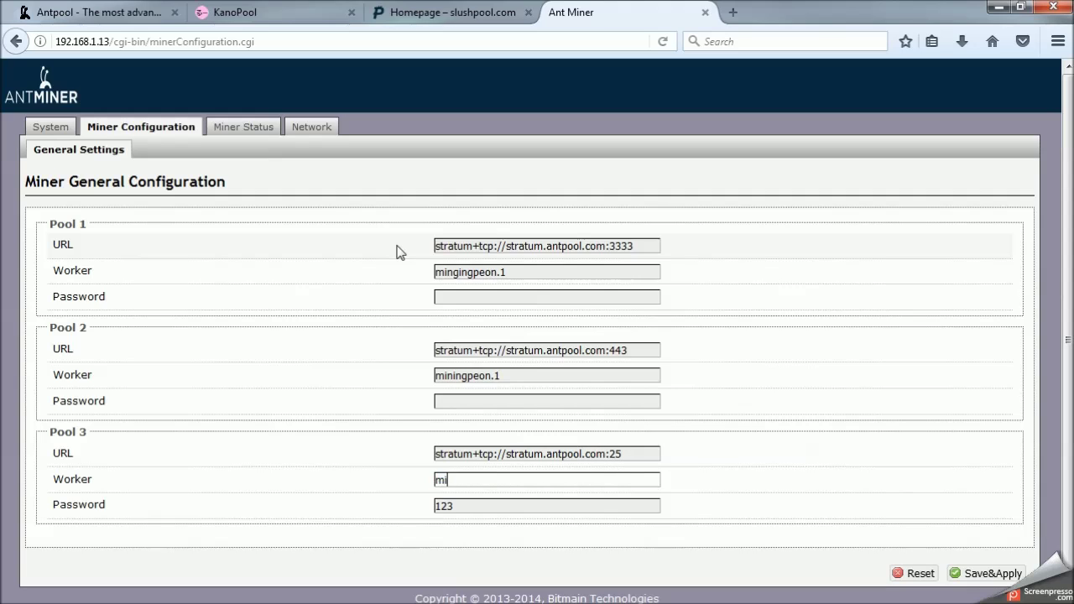
{"action": "type", "text": "ningpeon.1"}
{"action": "key", "text": "Tab"}
{"action": "key", "text": "BackSpace"}
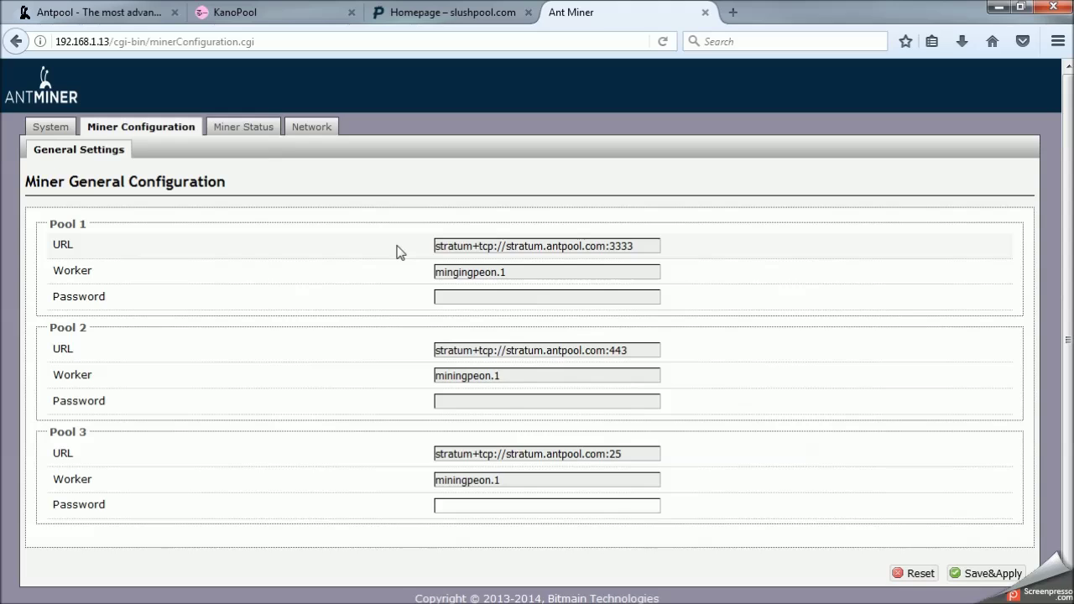
- Verify the three pool URLs and Save&Apply the new pool configuration
{"action": "left_click_drag", "start_coordinate": [652, 245], "coordinate": [409, 266]}
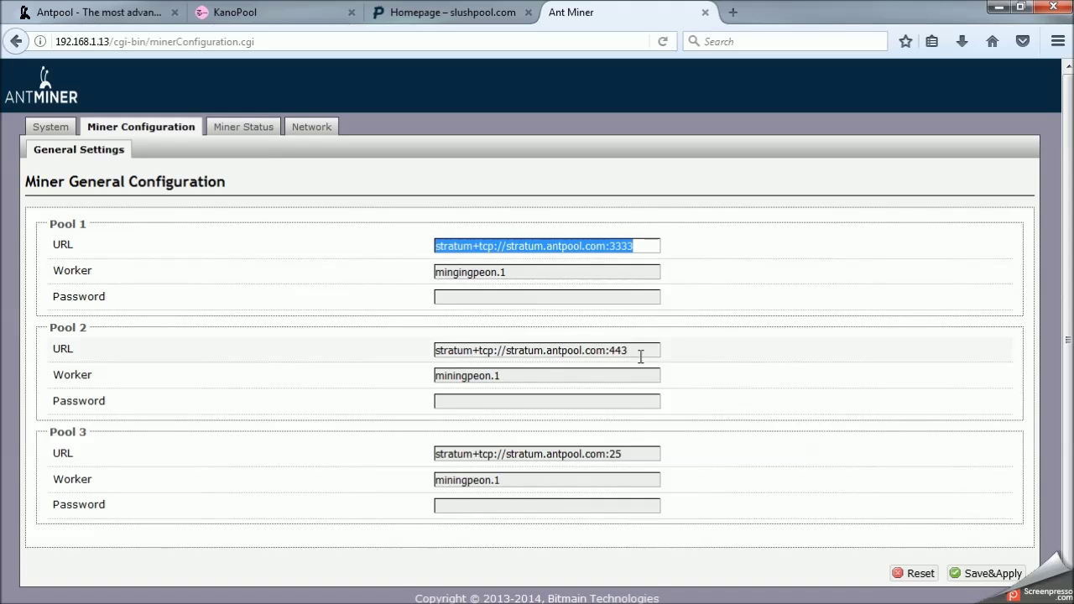
{"action": "left_click_drag", "start_coordinate": [643, 352], "coordinate": [605, 350]}
{"action": "left_click_drag", "start_coordinate": [534, 352], "coordinate": [395, 349]}
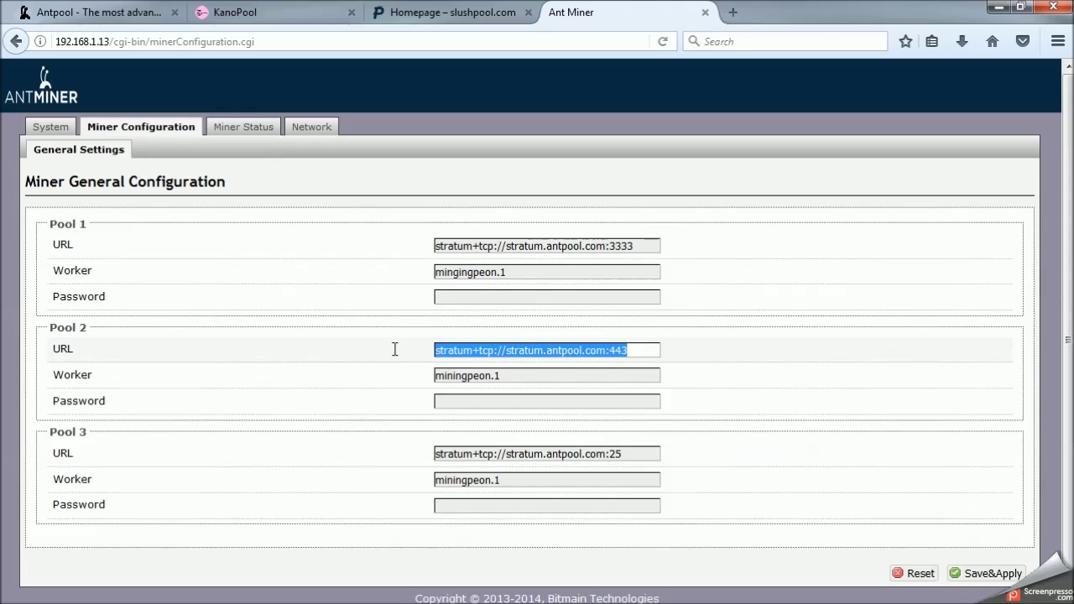
{"action": "left_click", "coordinate": [653, 453]}
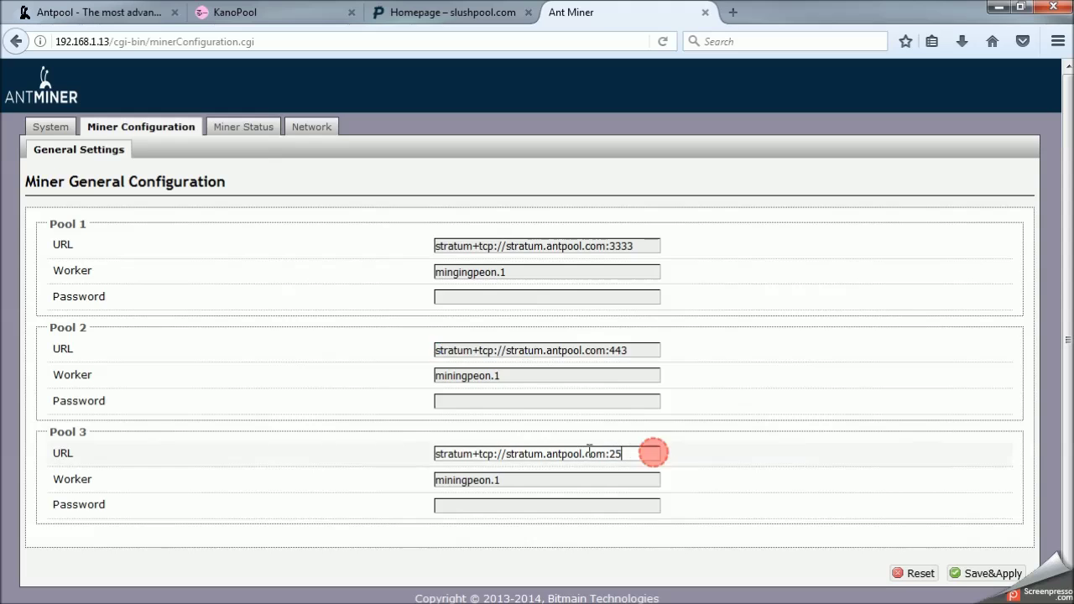
{"action": "left_click_drag", "start_coordinate": [590, 451], "coordinate": [412, 453]}
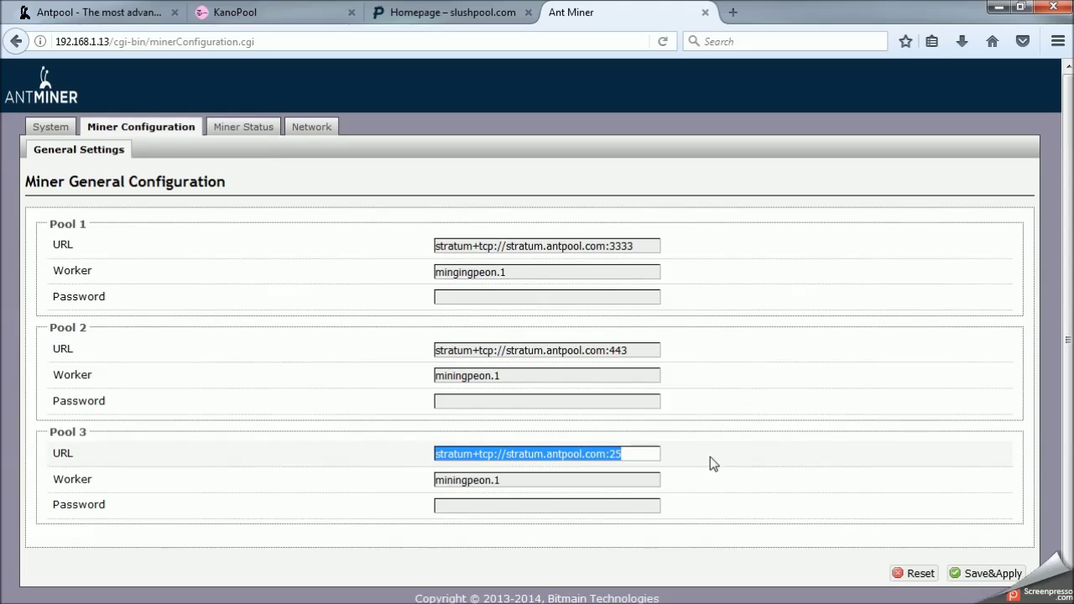
{"action": "left_click", "coordinate": [971, 547]}
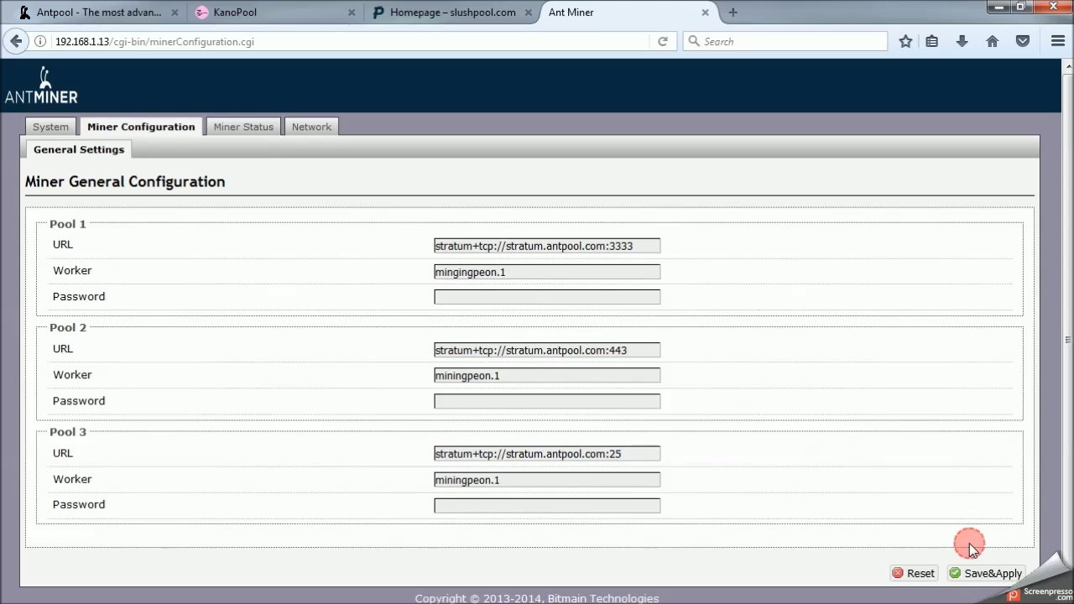
{"action": "left_click", "coordinate": [991, 574]}
- Browse the Overview, Administration, Monitor, Kernel Log and Upgrade system pages, ending on Reboot
{"action": "left_click", "coordinate": [47, 128]}
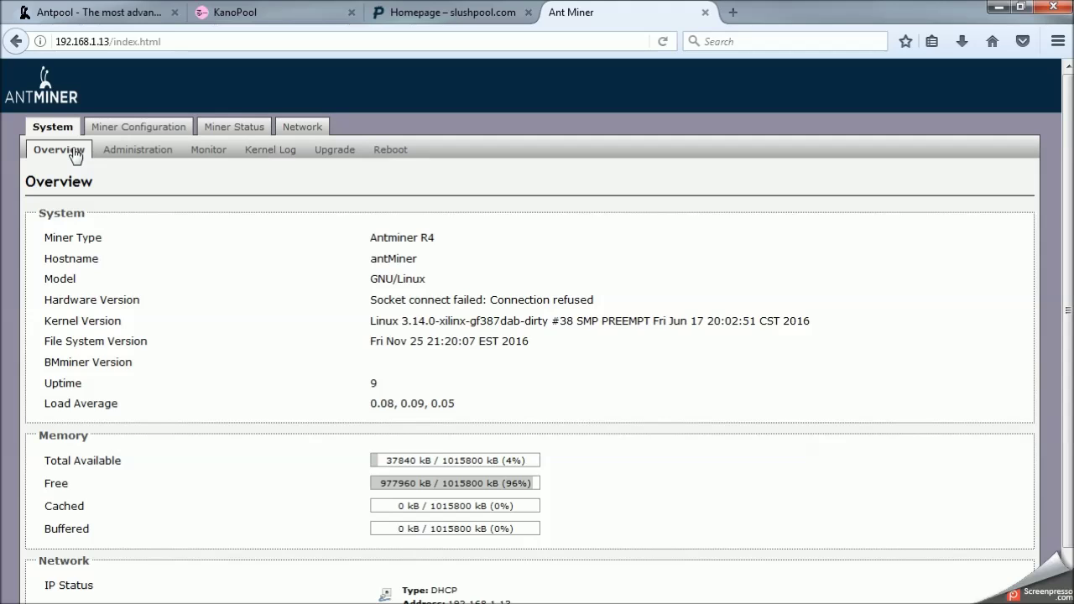
{"action": "left_click", "coordinate": [124, 151]}
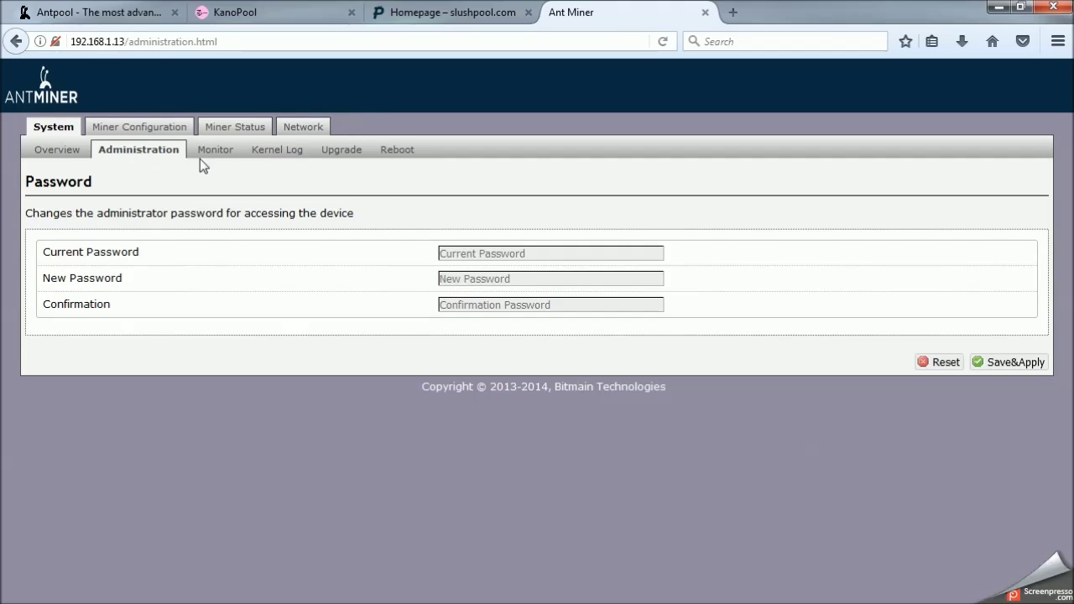
{"action": "left_click", "coordinate": [209, 158]}
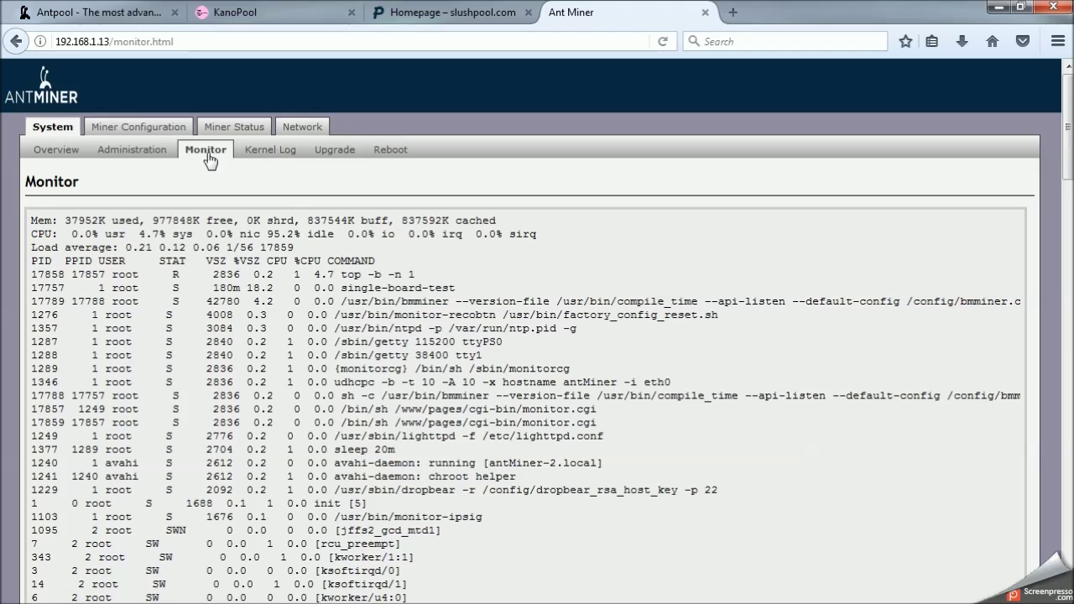
{"action": "left_click", "coordinate": [284, 153]}
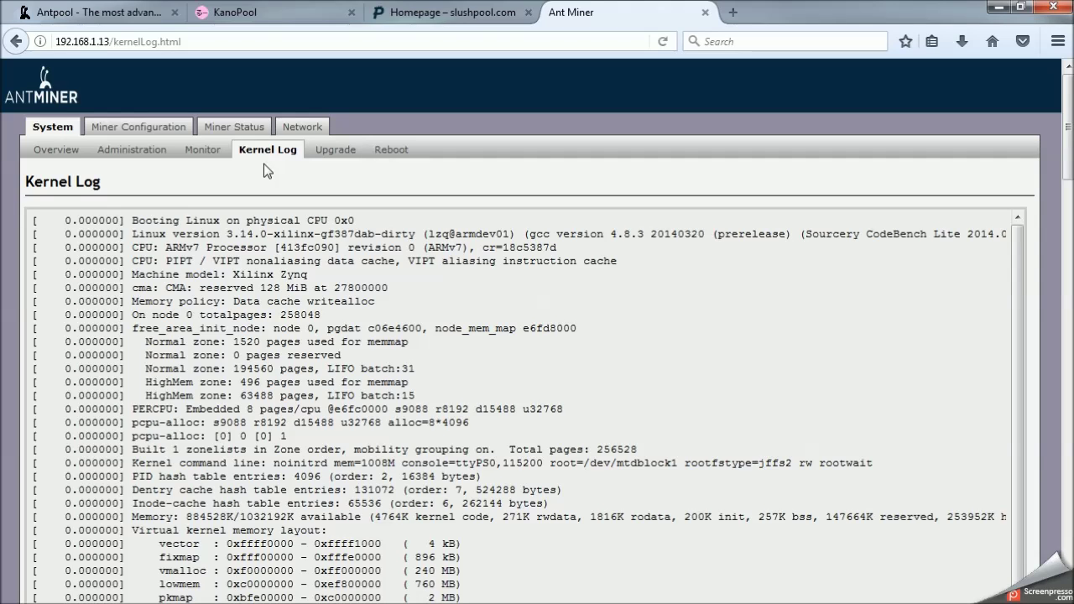
{"action": "left_click", "coordinate": [332, 152]}
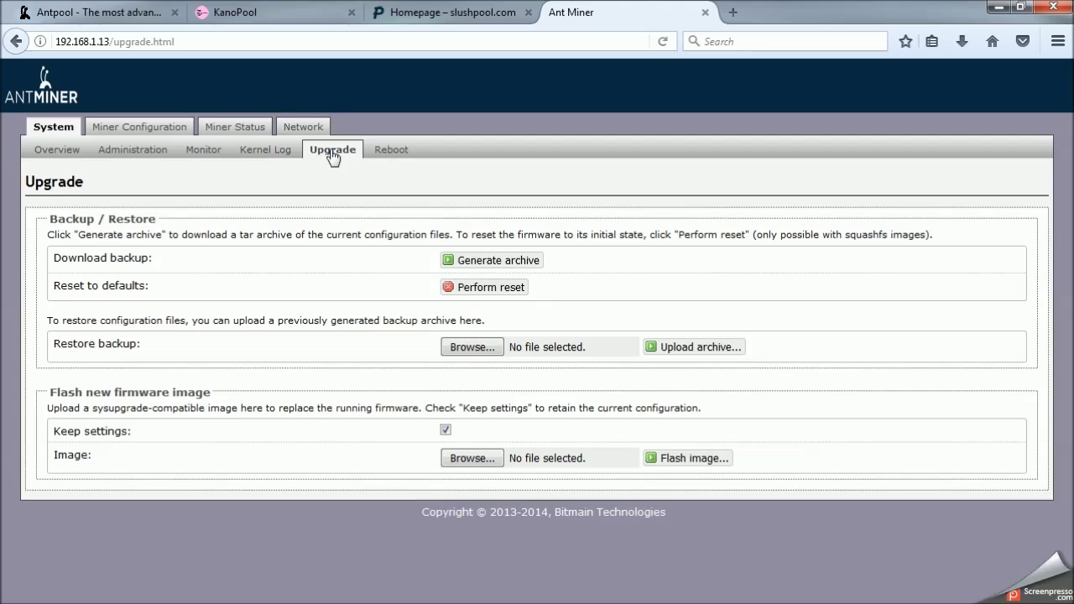
{"action": "left_click", "coordinate": [377, 157]}
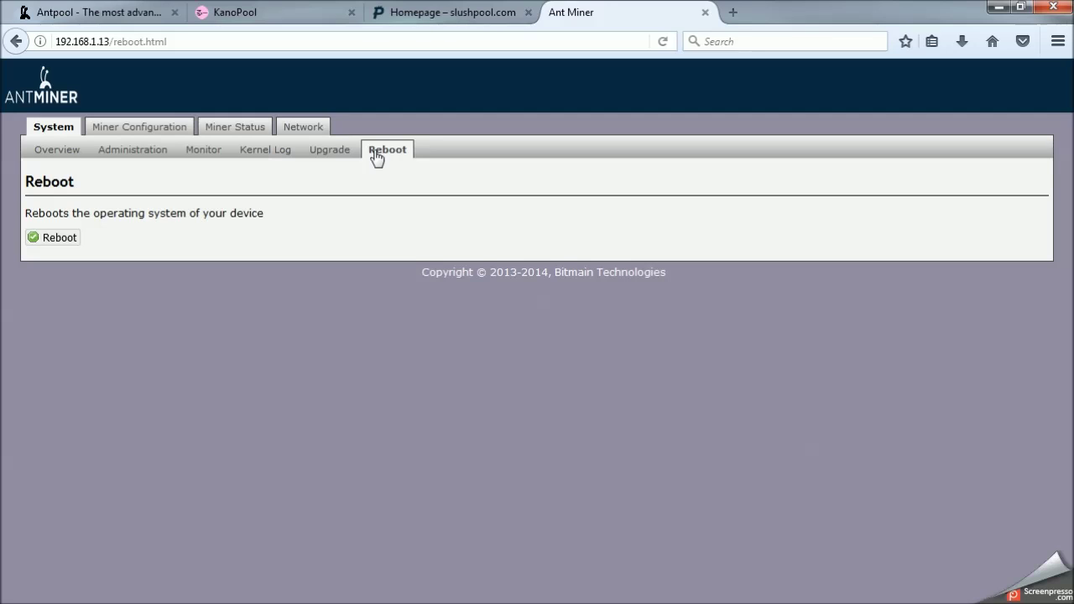
- Check the overview's empty BMminer Version entry, then view Miner Status showing 0.0 GH/s
{"action": "left_click", "coordinate": [63, 132]}
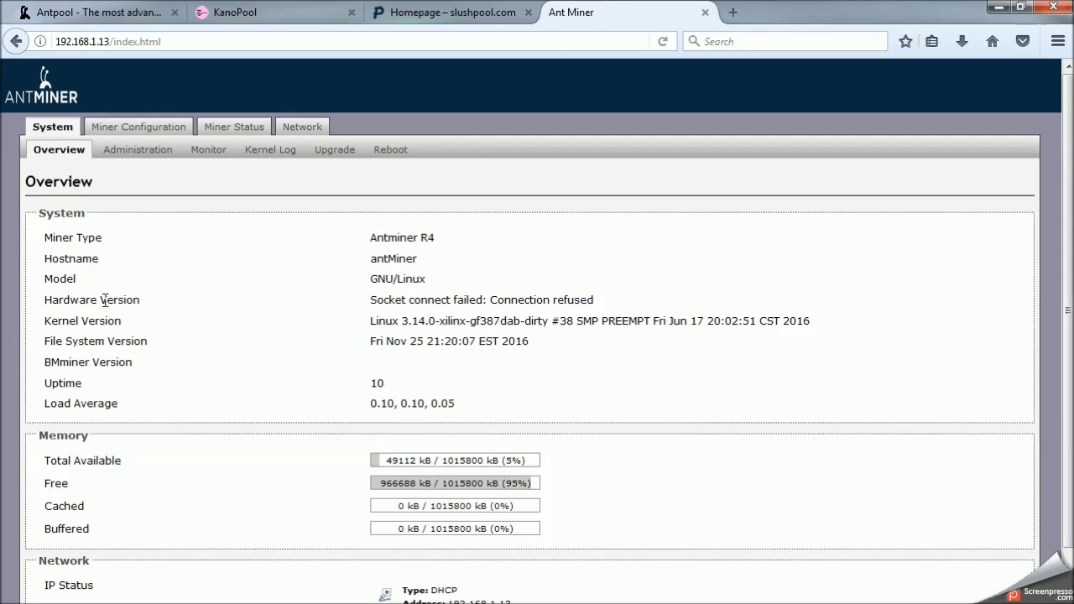
{"action": "left_click_drag", "start_coordinate": [136, 362], "coordinate": [47, 359]}
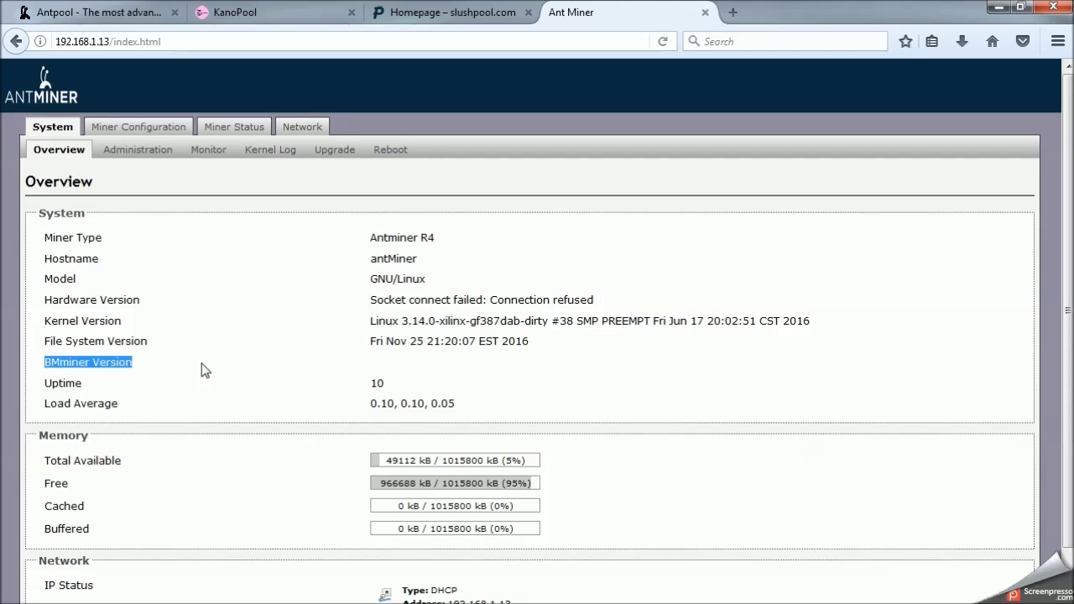
{"action": "left_click", "coordinate": [239, 133]}
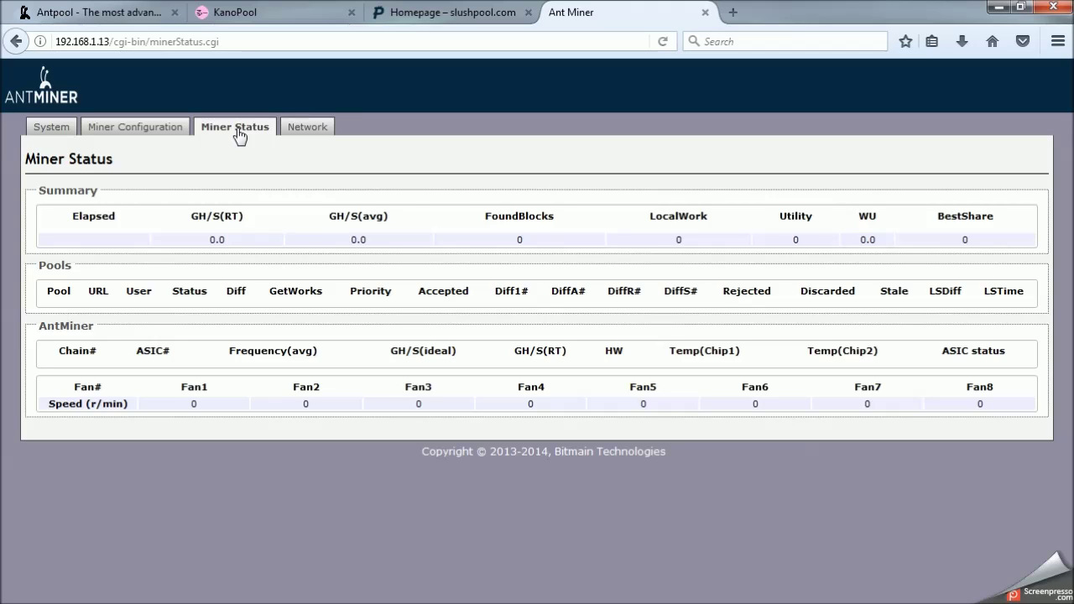
- Reload Miner Status twice, then go back to the System Overview at uptime 11
{"action": "left_click", "coordinate": [662, 48]}
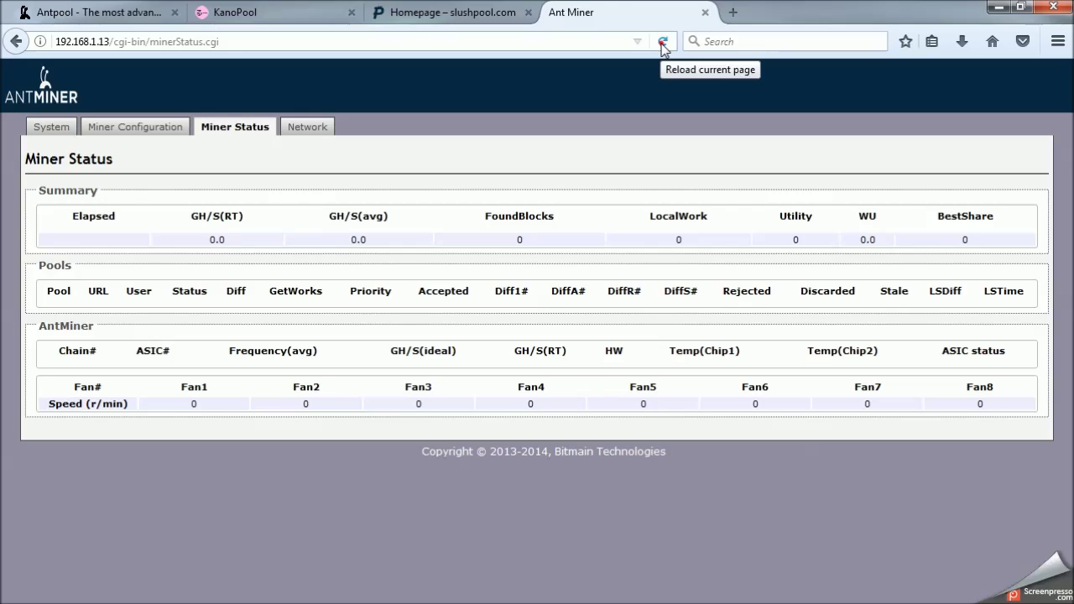
{"action": "left_click", "coordinate": [662, 48]}
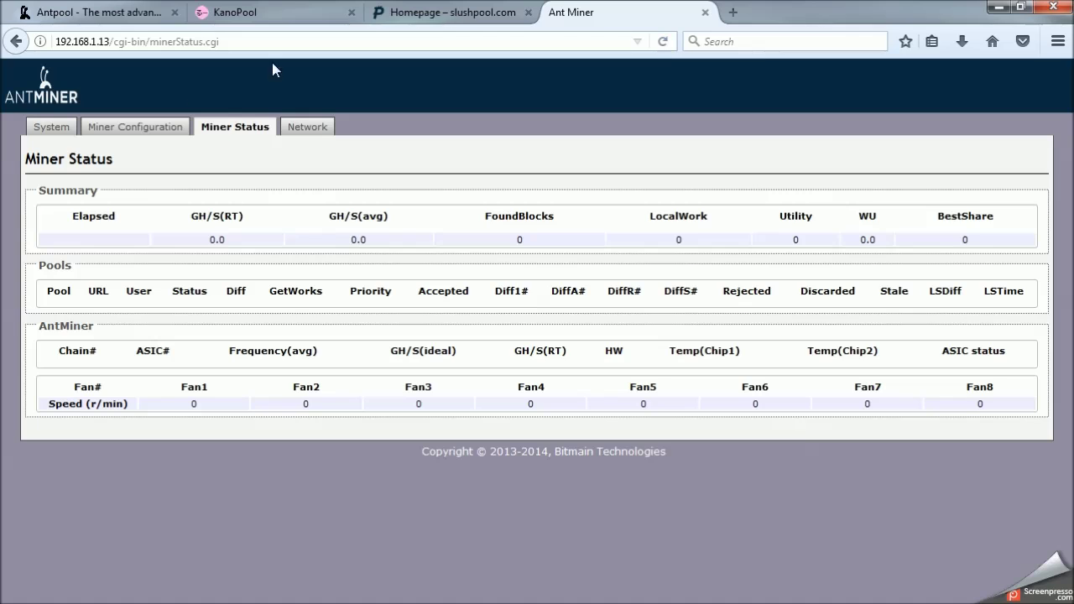
{"action": "left_click", "coordinate": [51, 127]}
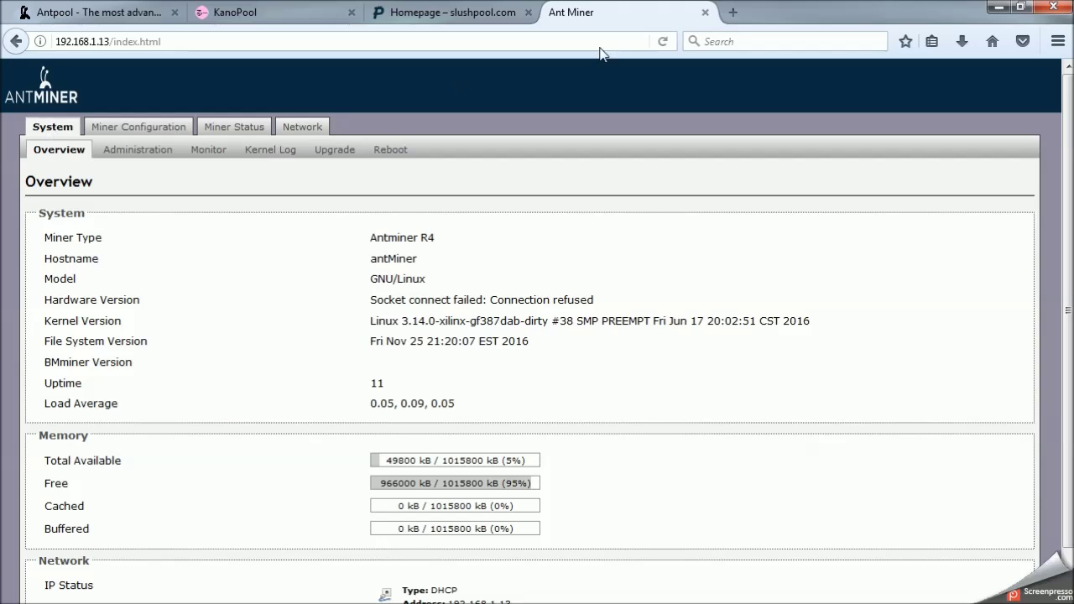
- Refresh the overview, inspect the hardware version connection error, then bring up Network Diagnostics
{"action": "left_click", "coordinate": [664, 43]}
{"action": "left_click_drag", "start_coordinate": [613, 299], "coordinate": [375, 307]}
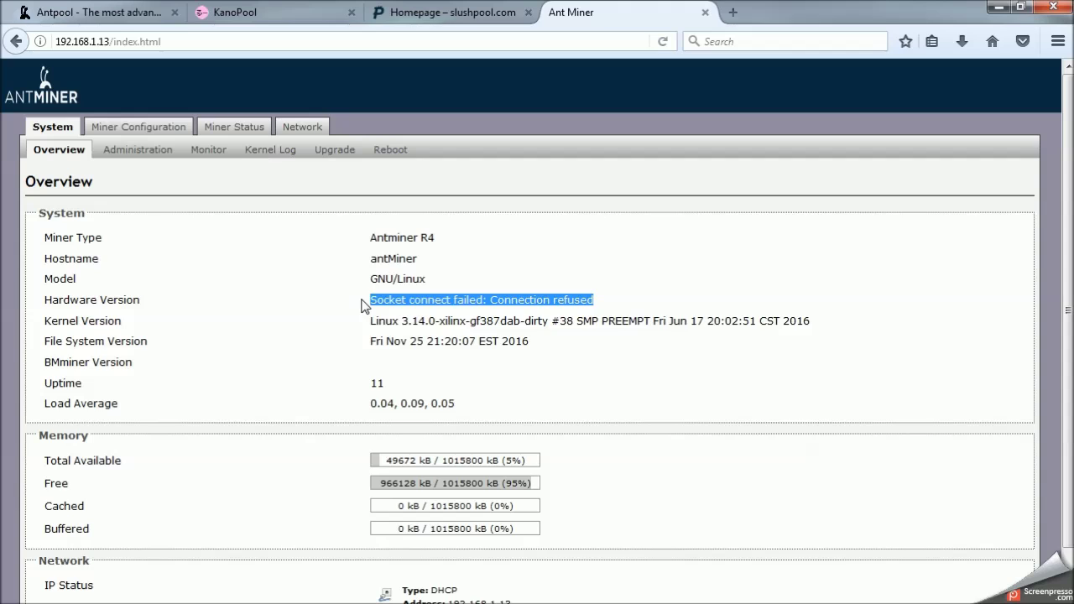
{"action": "left_click", "coordinate": [444, 280]}
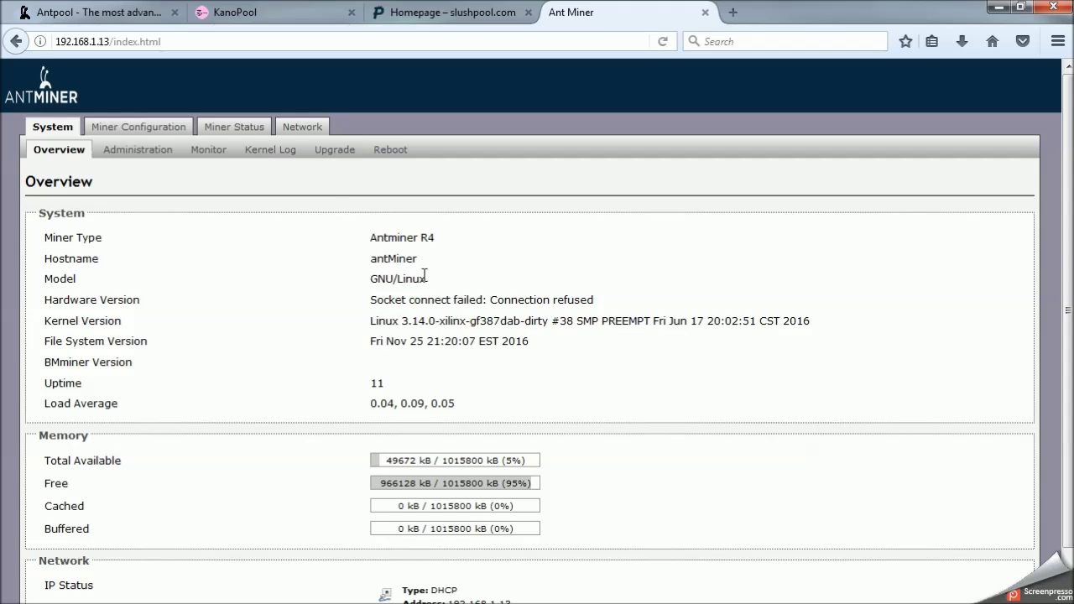
{"action": "left_click", "coordinate": [319, 131]}
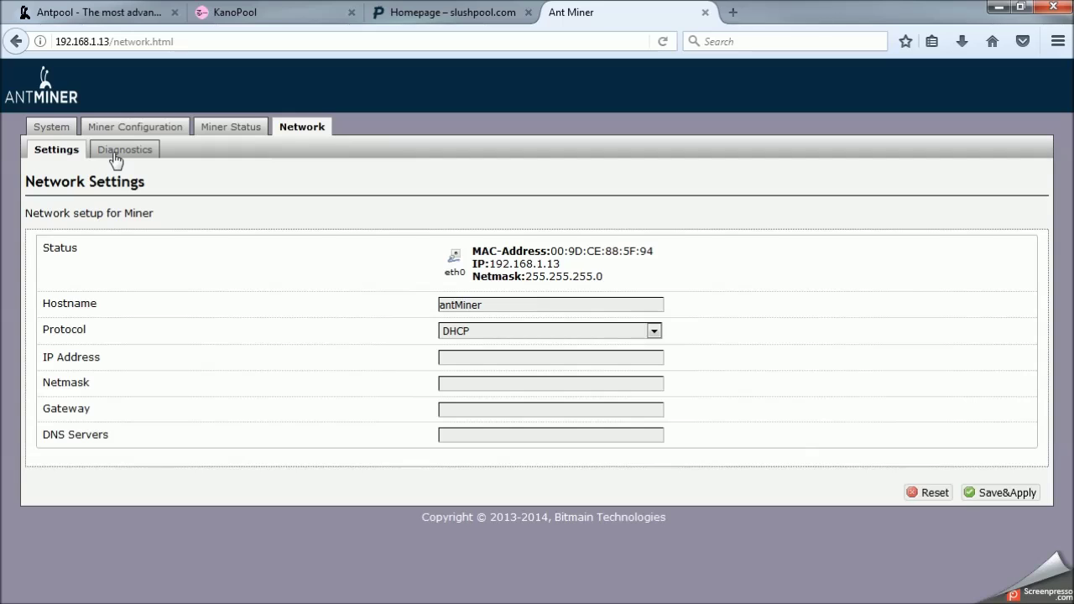
{"action": "left_click", "coordinate": [117, 151]}
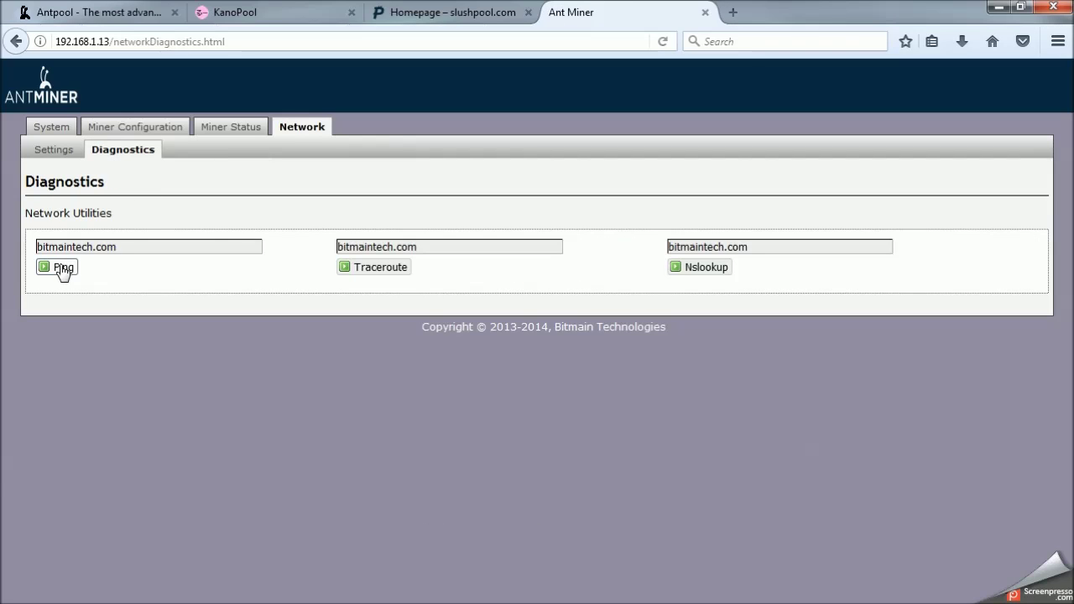
- Ping bitmaintech.com from the miner and review the 0% packet loss replies
{"action": "left_click", "coordinate": [63, 269]}
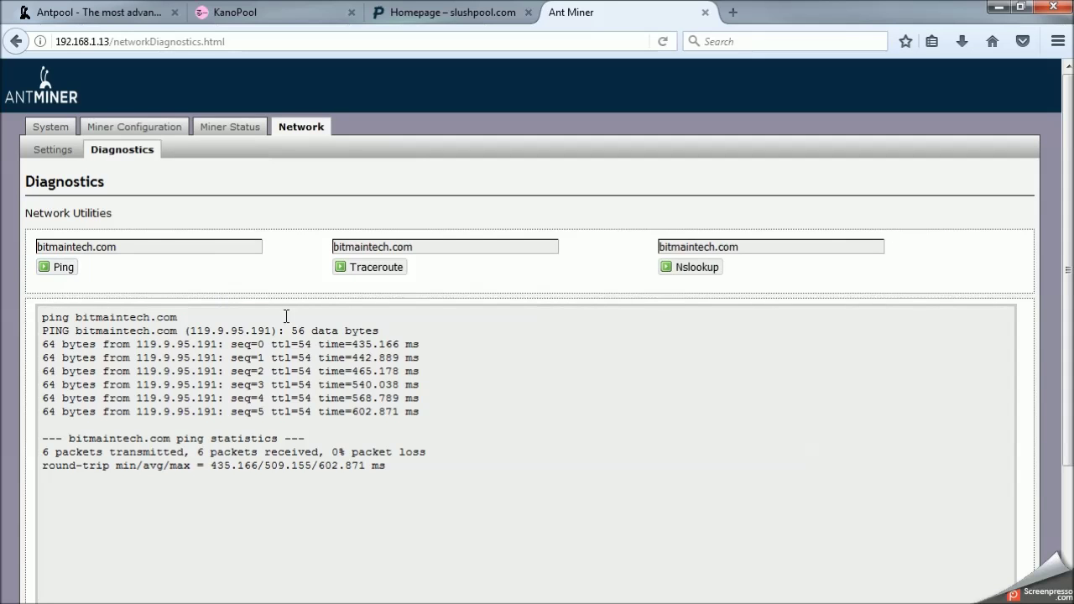
{"action": "left_click_drag", "start_coordinate": [433, 411], "coordinate": [30, 303]}
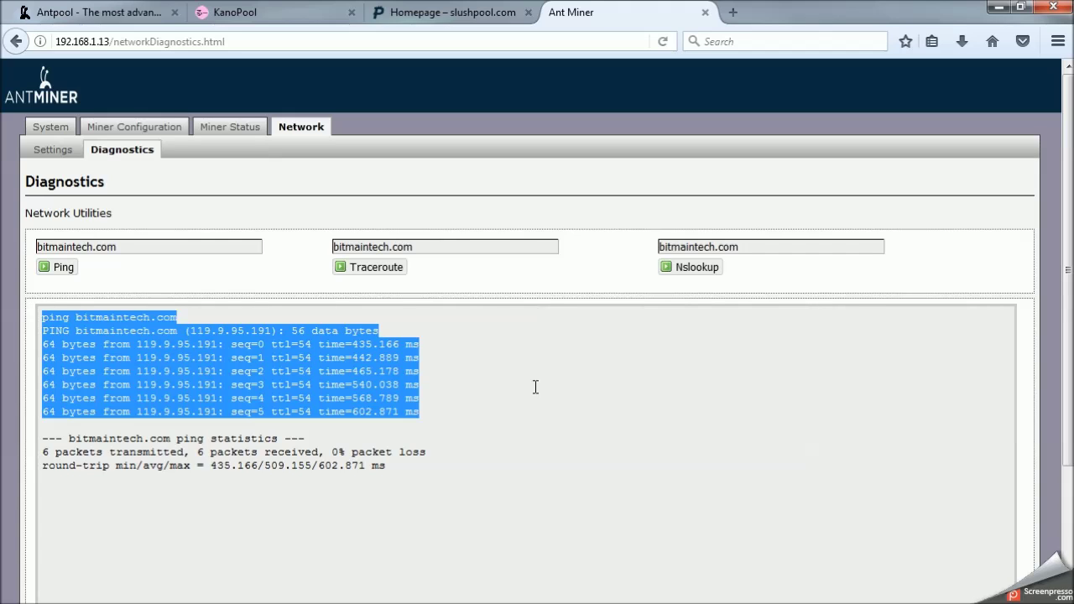
{"action": "left_click", "coordinate": [494, 406]}
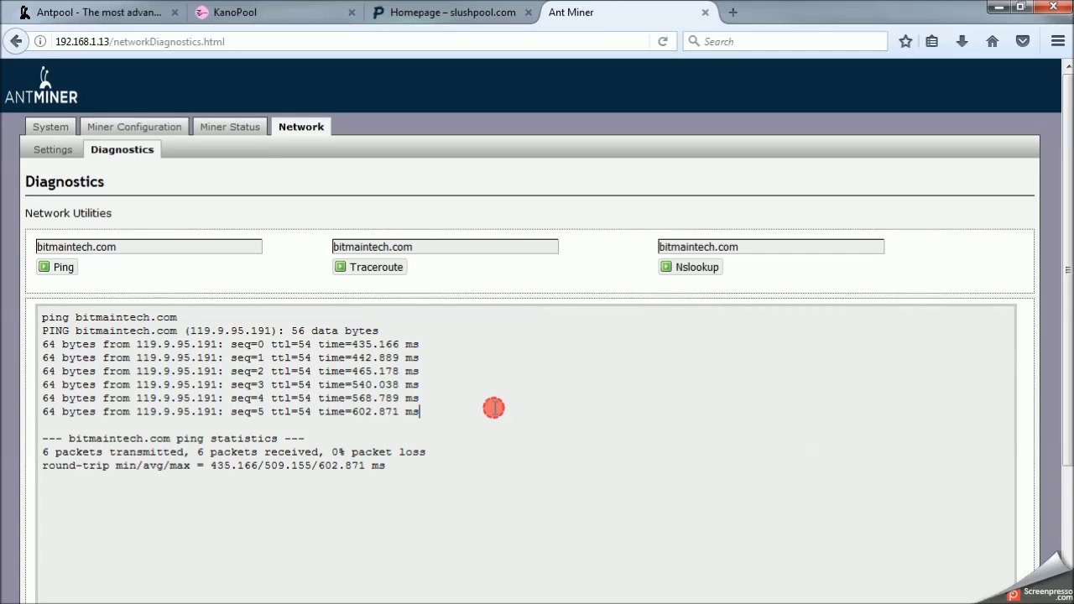
{"action": "left_click", "coordinate": [62, 128]}
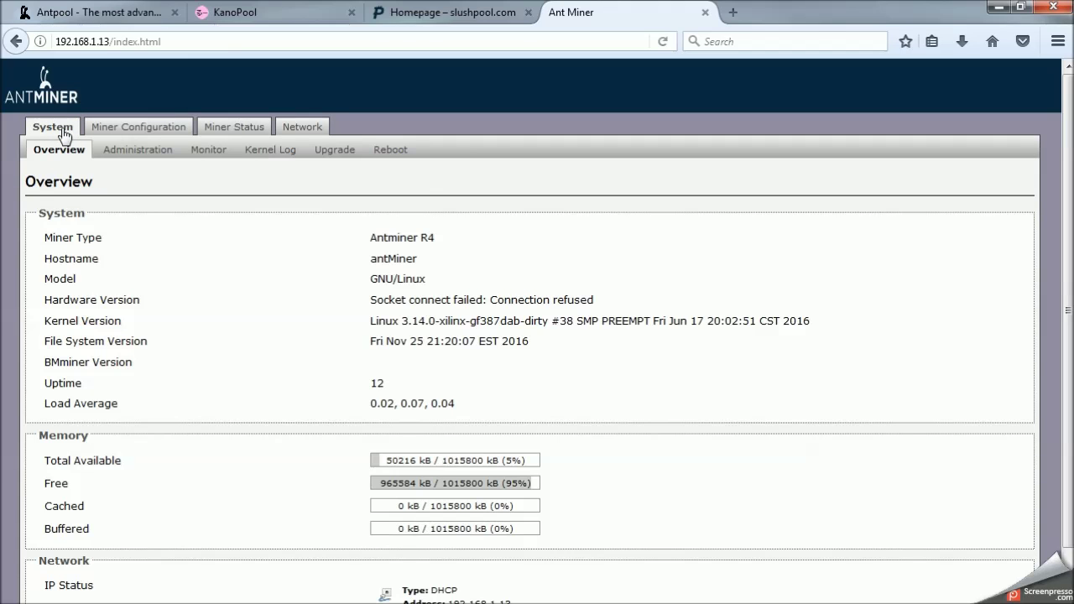
- Reload the overview repeatedly until hardware version 4.8.1.3 and BMminer 2.0.0 appear
{"action": "left_click", "coordinate": [665, 42]}
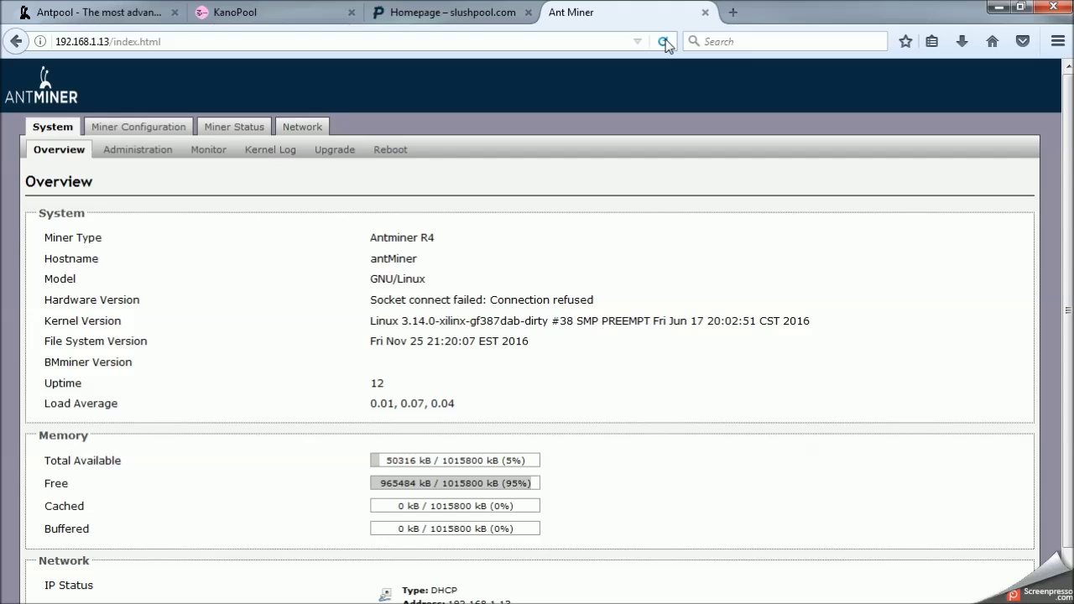
{"action": "left_click", "coordinate": [665, 42]}
{"action": "left_click", "coordinate": [665, 39]}
{"action": "left_click", "coordinate": [665, 42]}
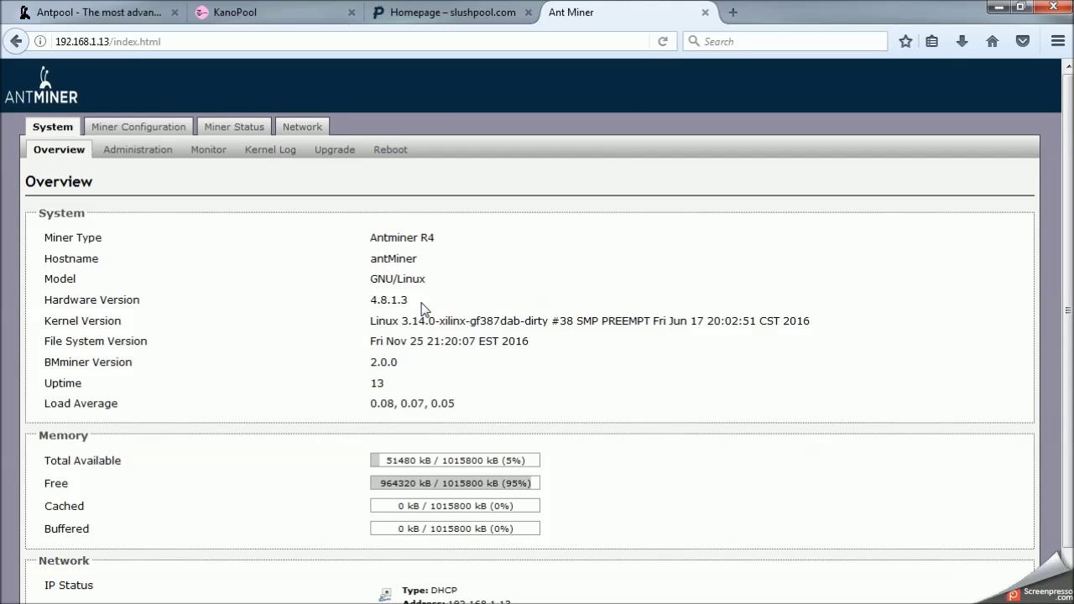
- Highlight hardware 4.8.1.3 and BMminer 2.0.0, check pool configuration, then view Miner Status hashing
{"action": "left_click_drag", "start_coordinate": [424, 305], "coordinate": [334, 311]}
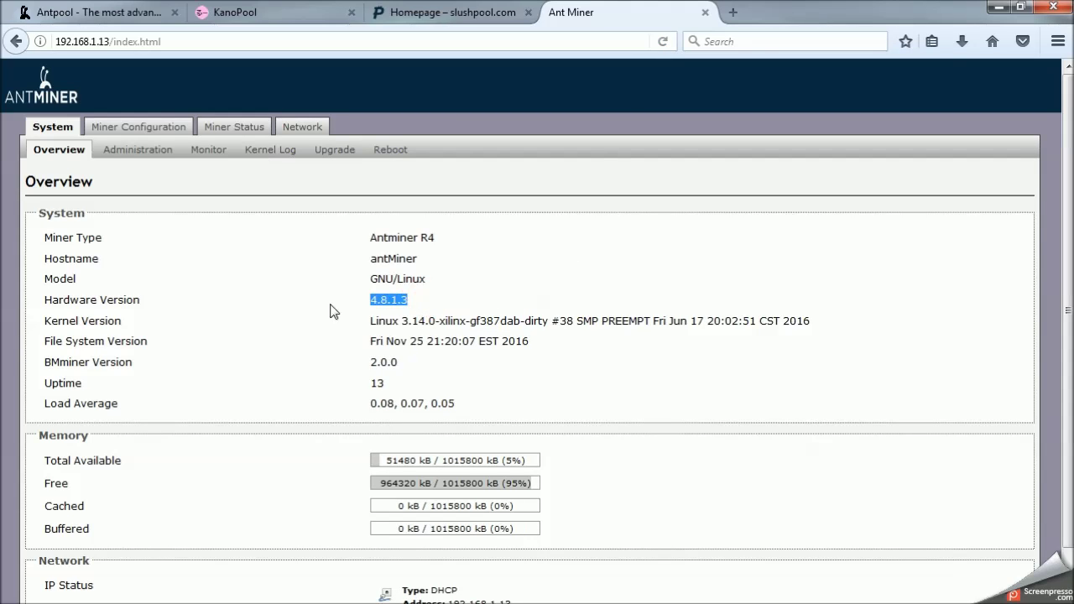
{"action": "left_click", "coordinate": [280, 315]}
{"action": "left_click_drag", "start_coordinate": [419, 372], "coordinate": [352, 373]}
{"action": "left_click", "coordinate": [349, 371]}
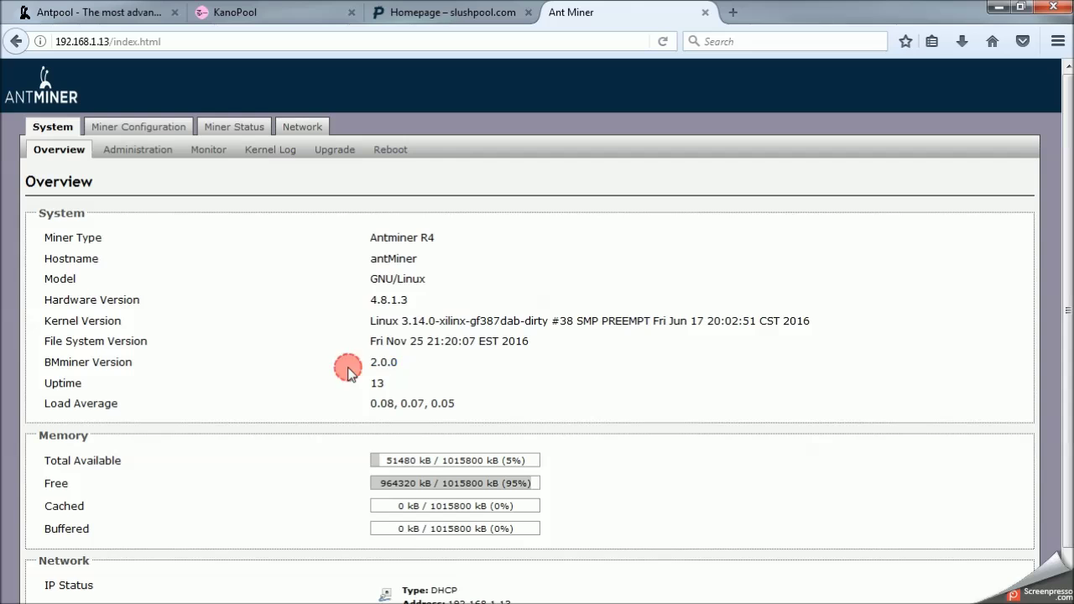
{"action": "left_click", "coordinate": [164, 131]}
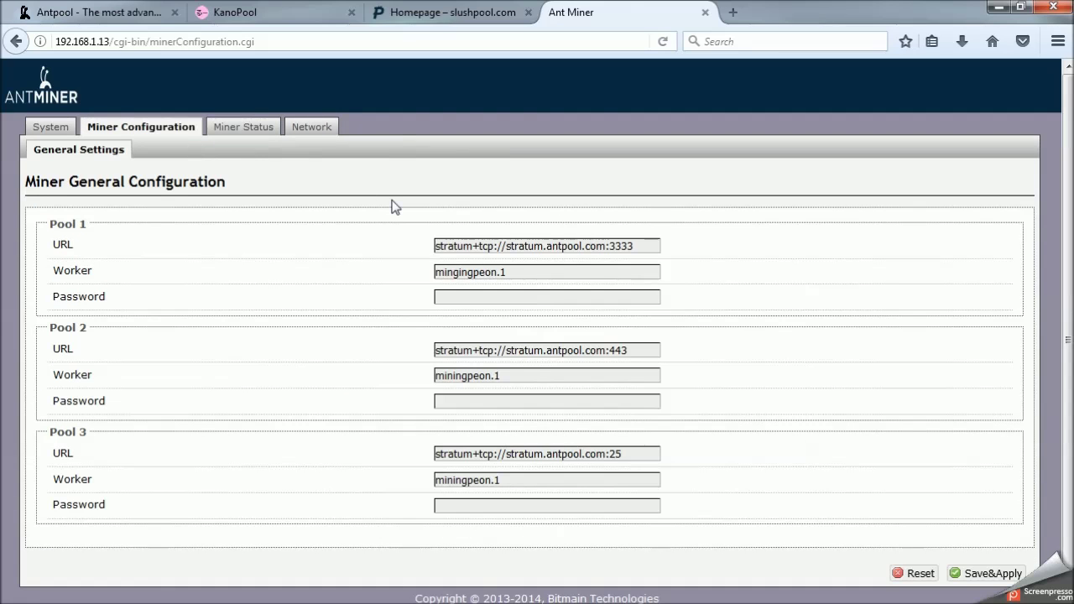
{"action": "left_click", "coordinate": [238, 128]}
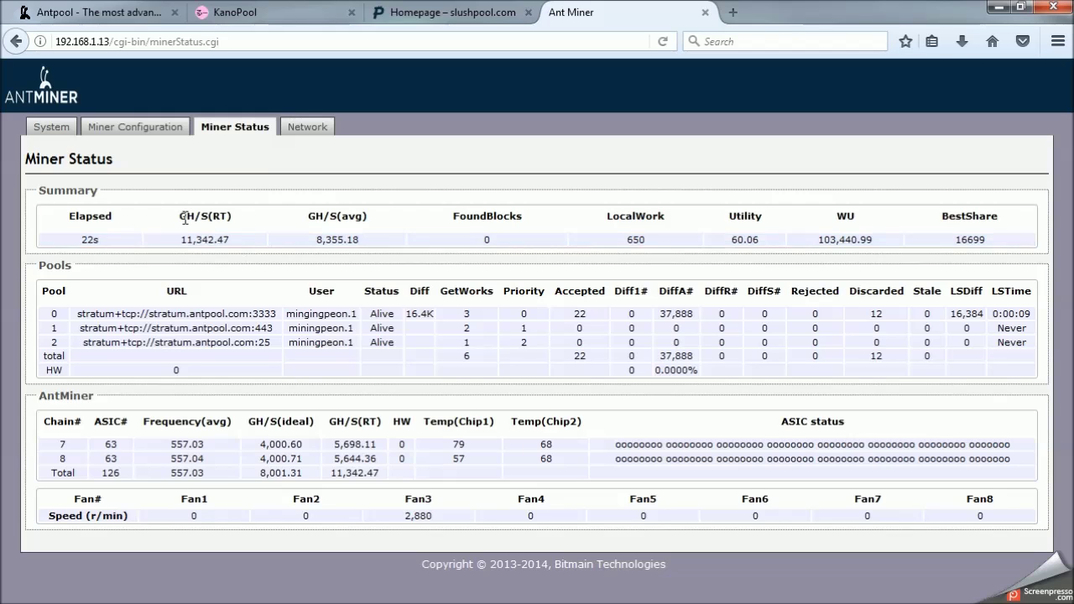
- Refresh Miner Status to show 8,991.983 GH/s with 26 accepted shares on pool 0
{"action": "left_click_drag", "start_coordinate": [178, 217], "coordinate": [195, 221]}
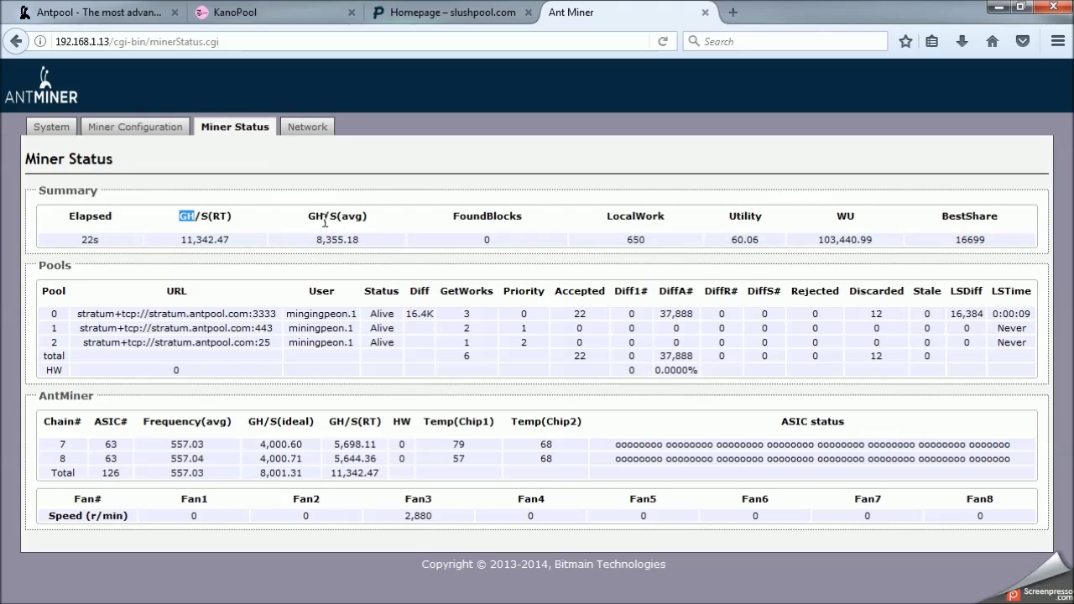
{"action": "left_click", "coordinate": [663, 42]}
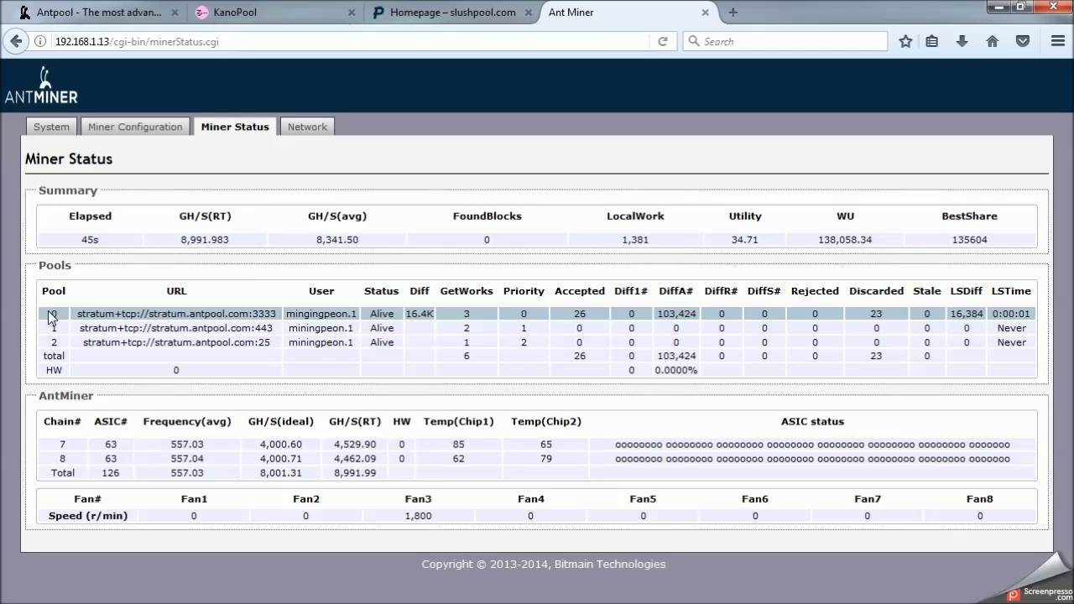
{"action": "left_click_drag", "start_coordinate": [43, 314], "coordinate": [1030, 317]}
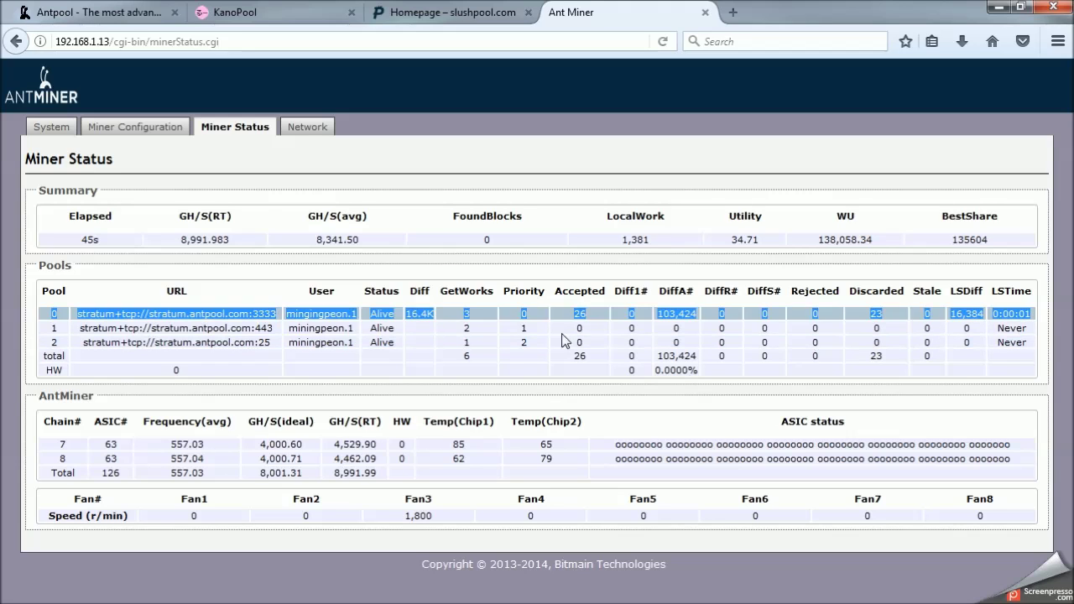
{"action": "left_click", "coordinate": [432, 242]}
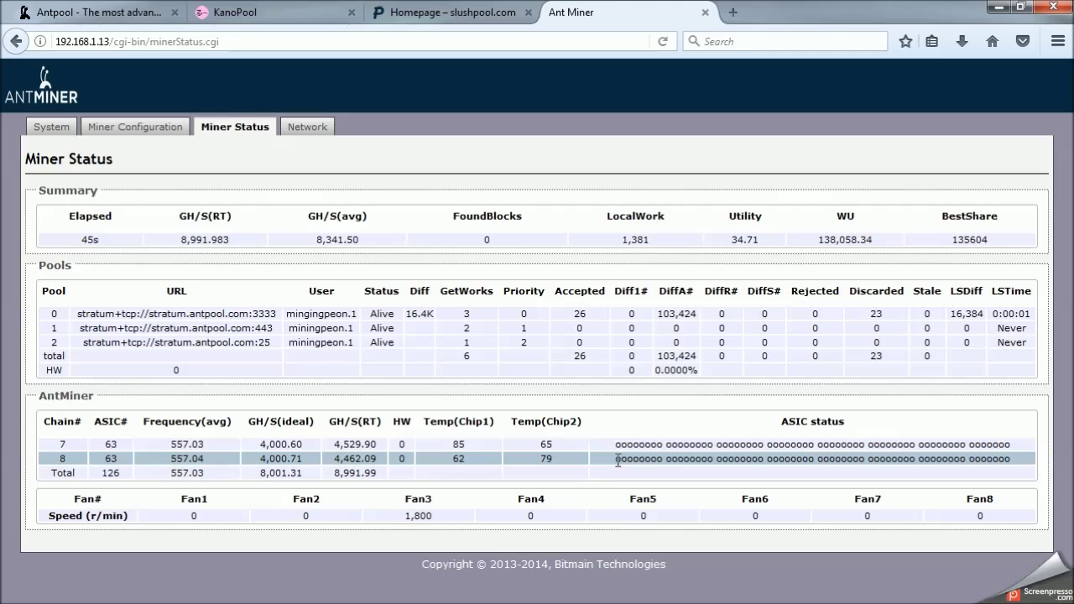
{"action": "left_click_drag", "start_coordinate": [617, 458], "coordinate": [1010, 461]}
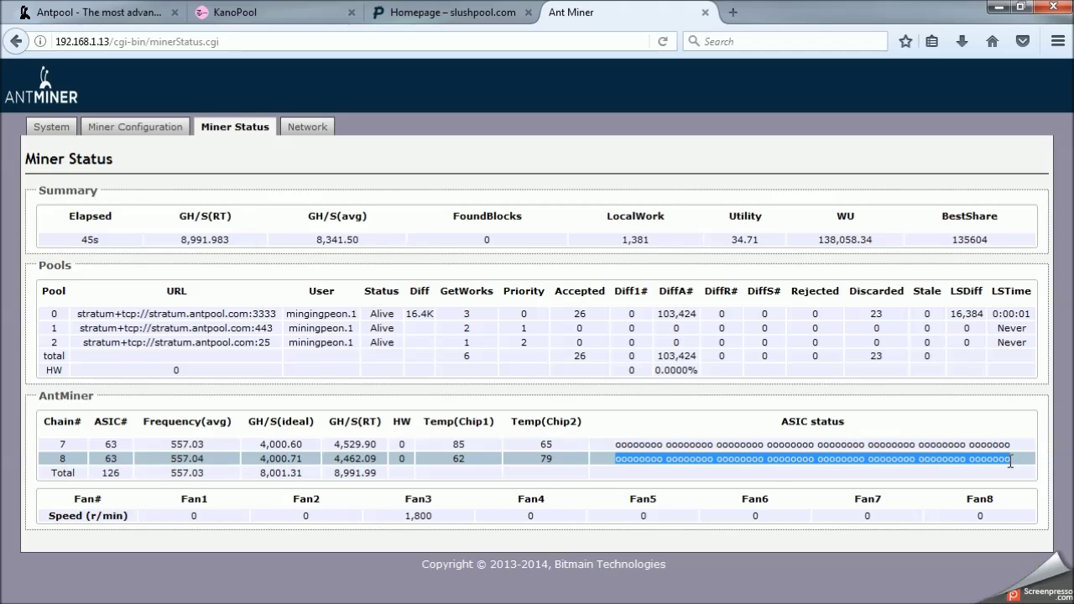
{"action": "left_click", "coordinate": [993, 475]}
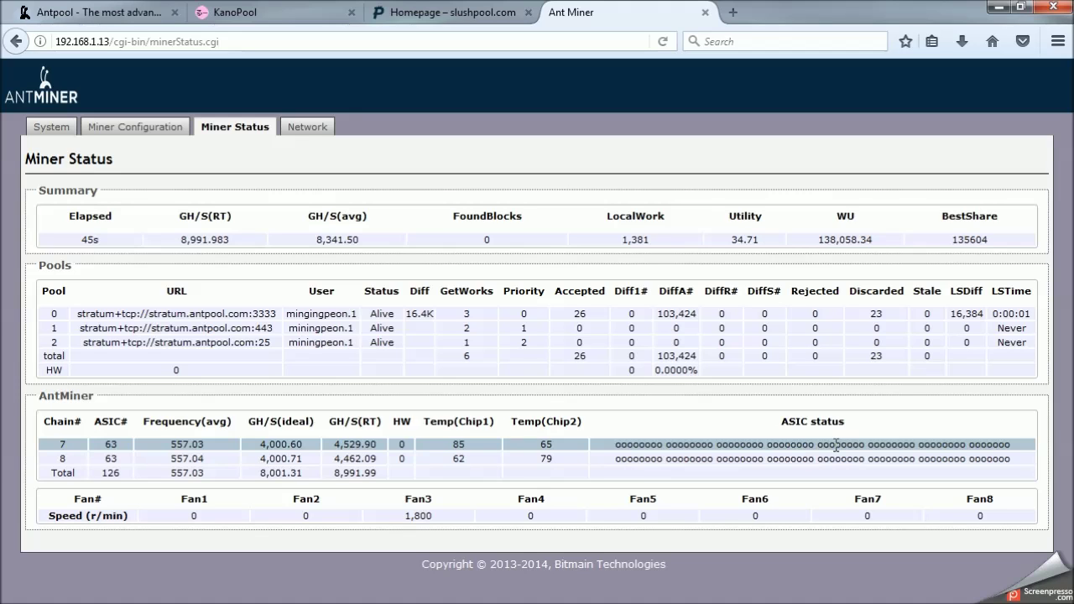
{"action": "left_click", "coordinate": [39, 130]}
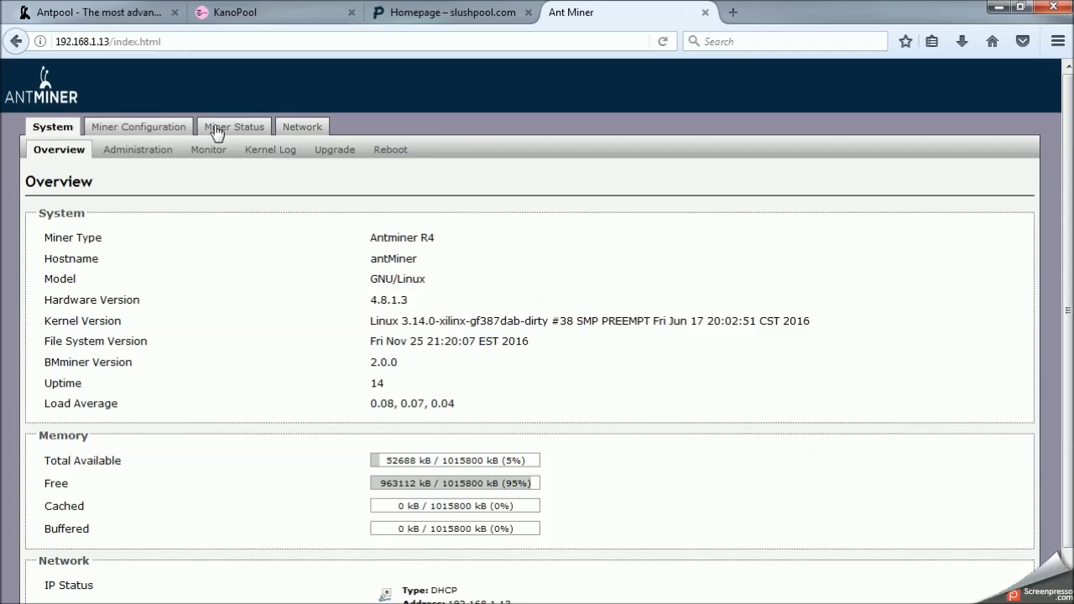
- Review Pool 1's worker name, Miner Status and Network pages, ending on the System Overview
{"action": "left_click", "coordinate": [176, 130]}
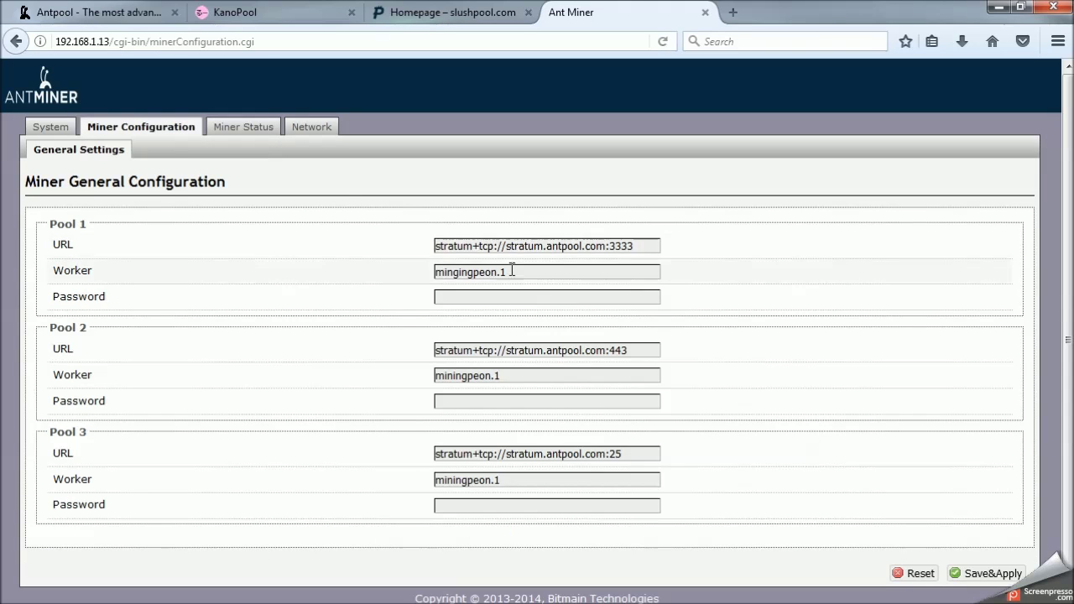
{"action": "left_click", "coordinate": [519, 270]}
{"action": "left_click_drag", "start_coordinate": [518, 270], "coordinate": [419, 270]}
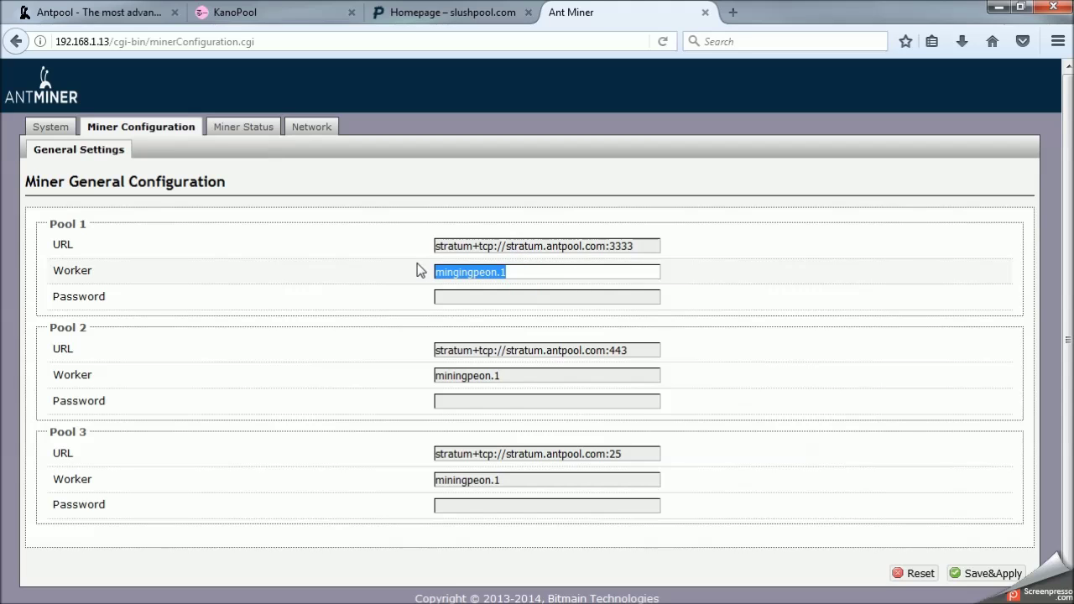
{"action": "left_click", "coordinate": [239, 127]}
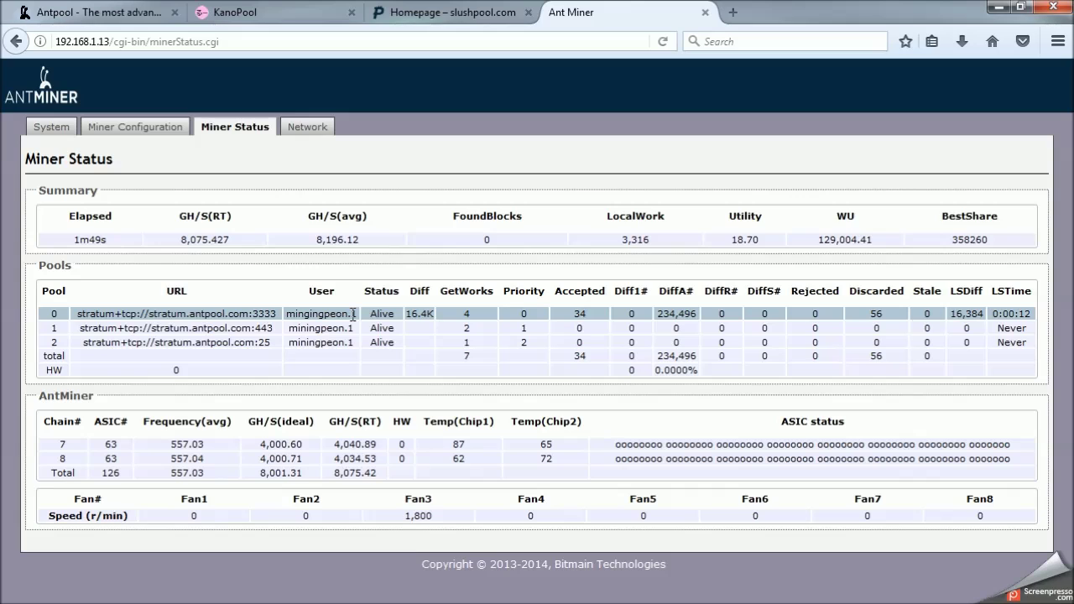
{"action": "left_click", "coordinate": [303, 131]}
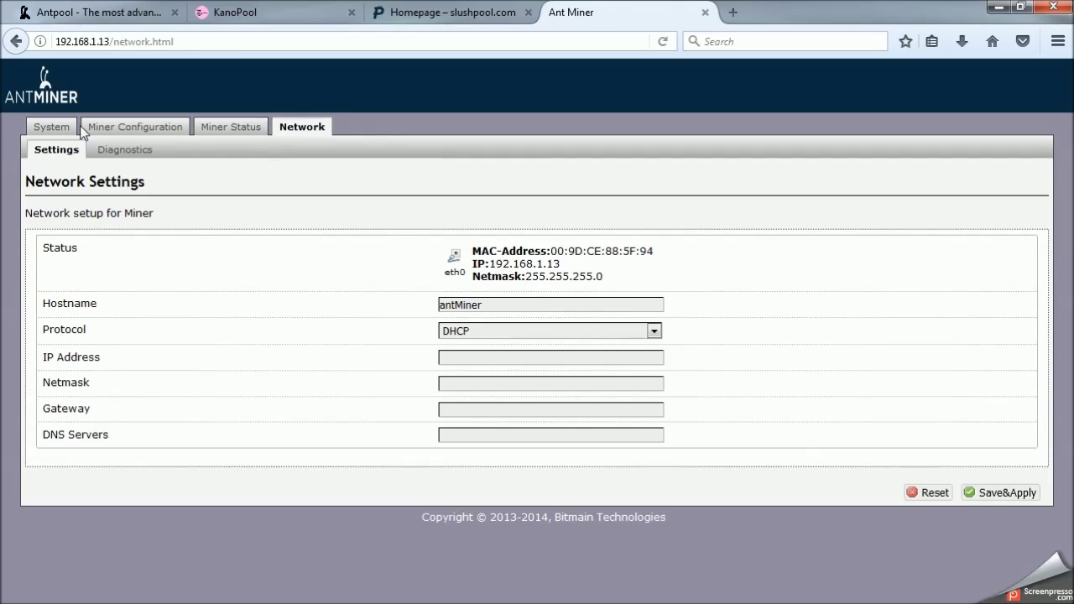
{"action": "left_click", "coordinate": [54, 127]}
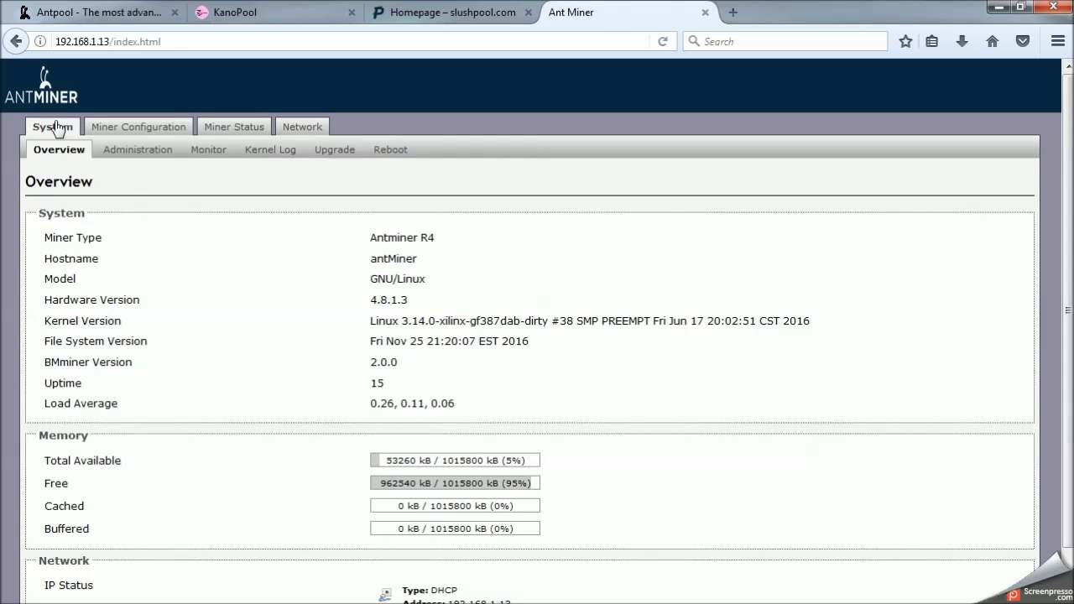